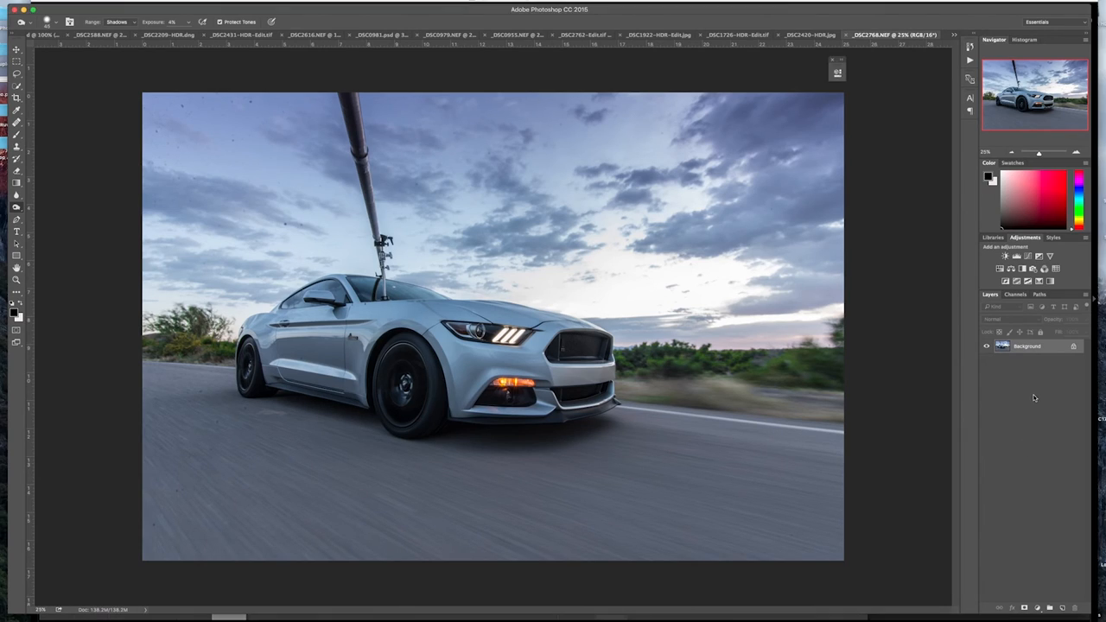
On a duplicated layer, launch Color Efex Pro 4 and add White Neutralizer sampled from the car
key(ctrl+j)
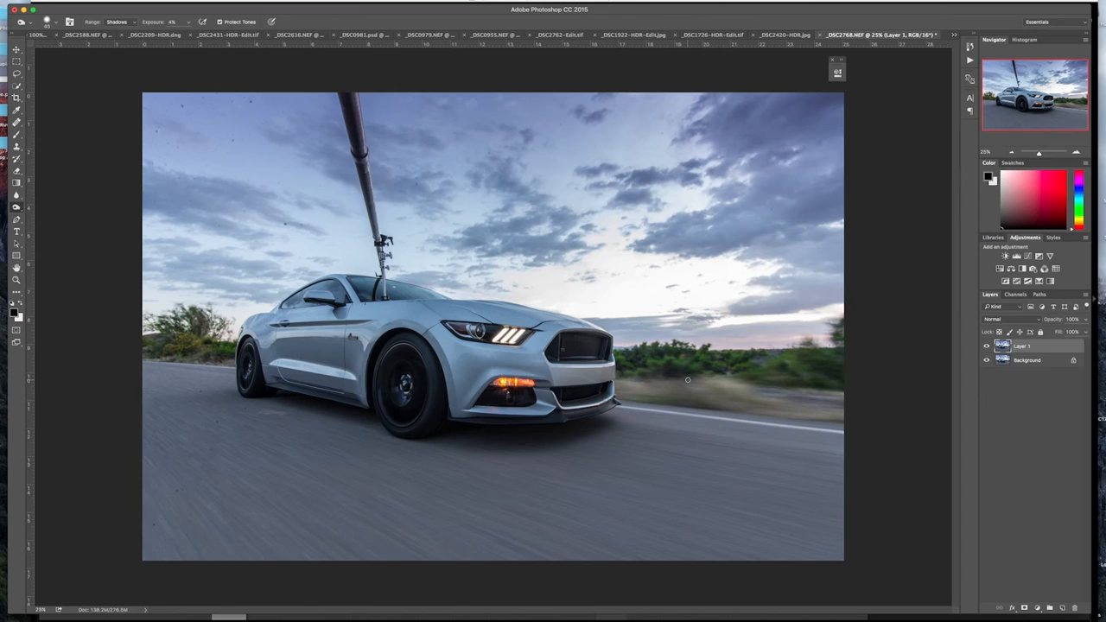
click(195, 1)
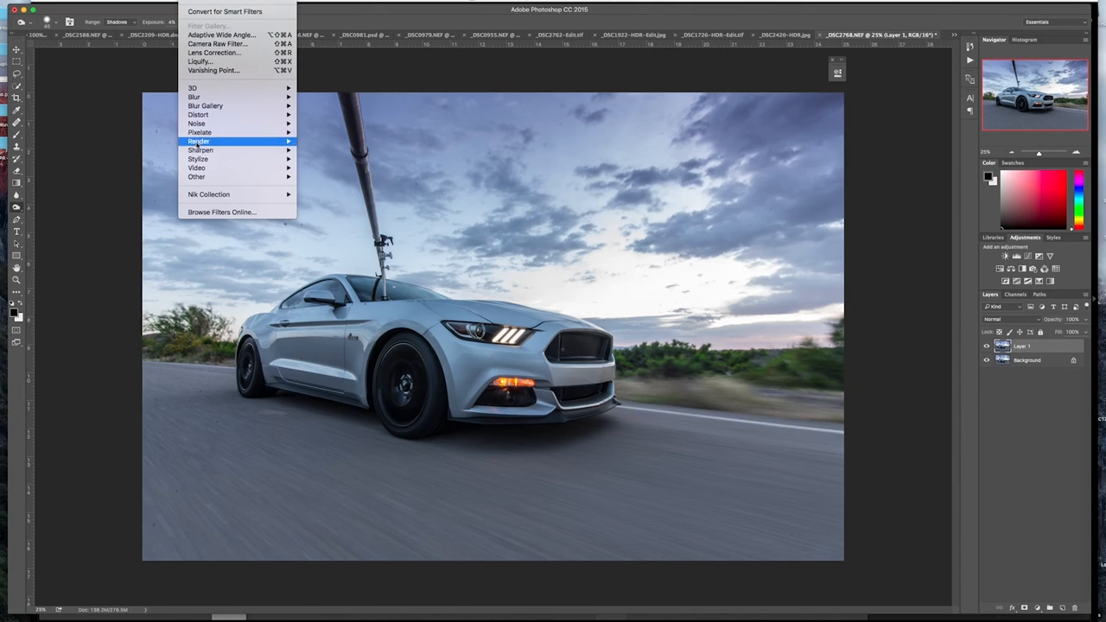
mouse_move(209, 194)
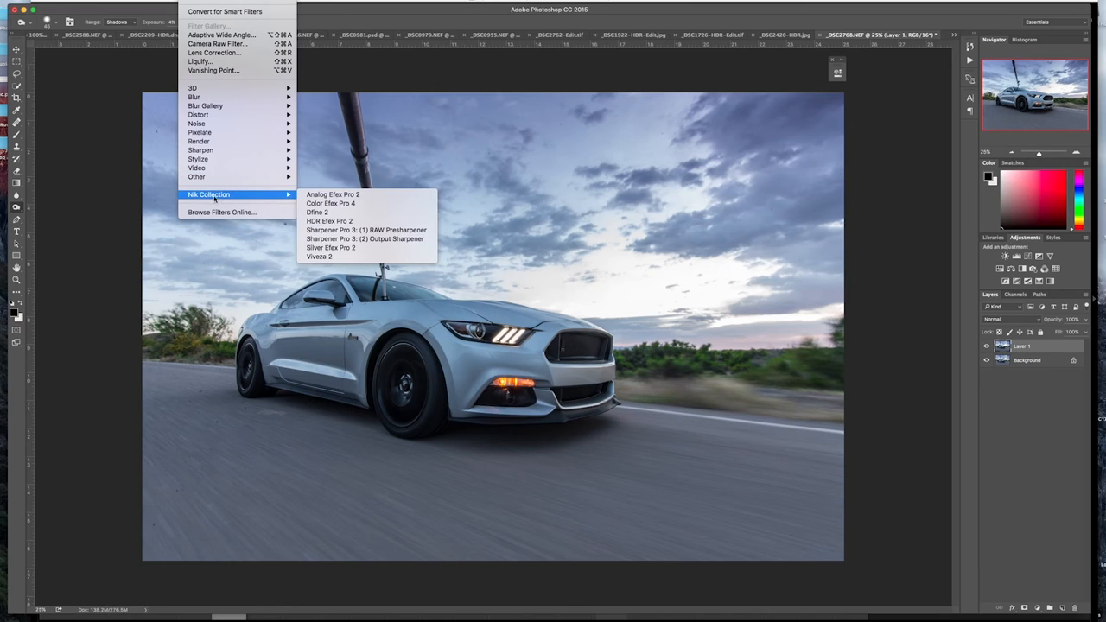
click(330, 204)
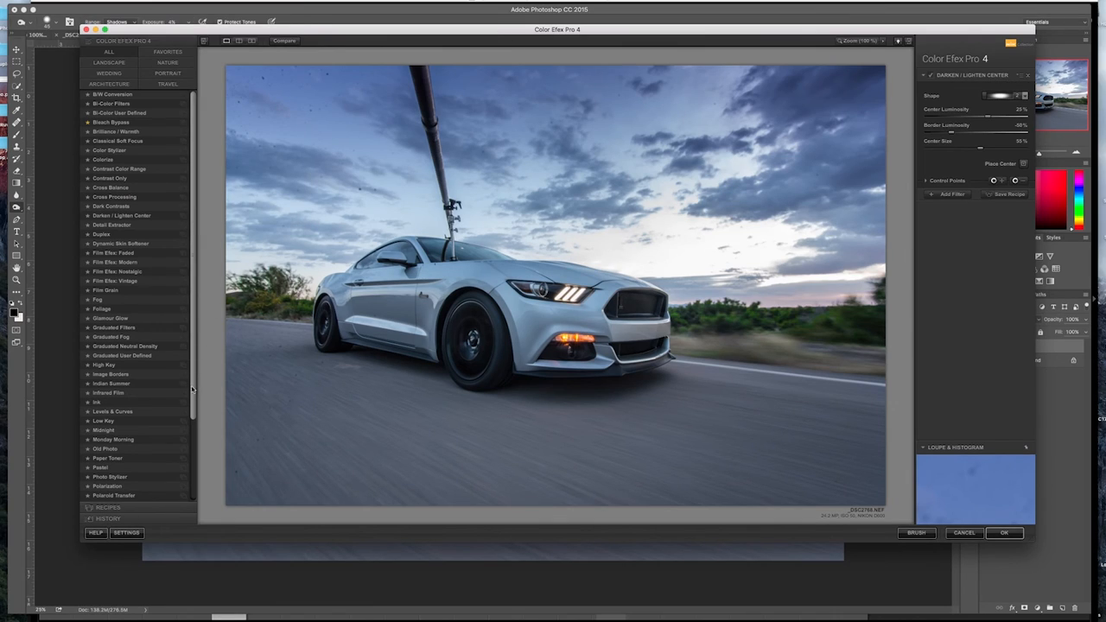
scroll(139, 346, down, 5)
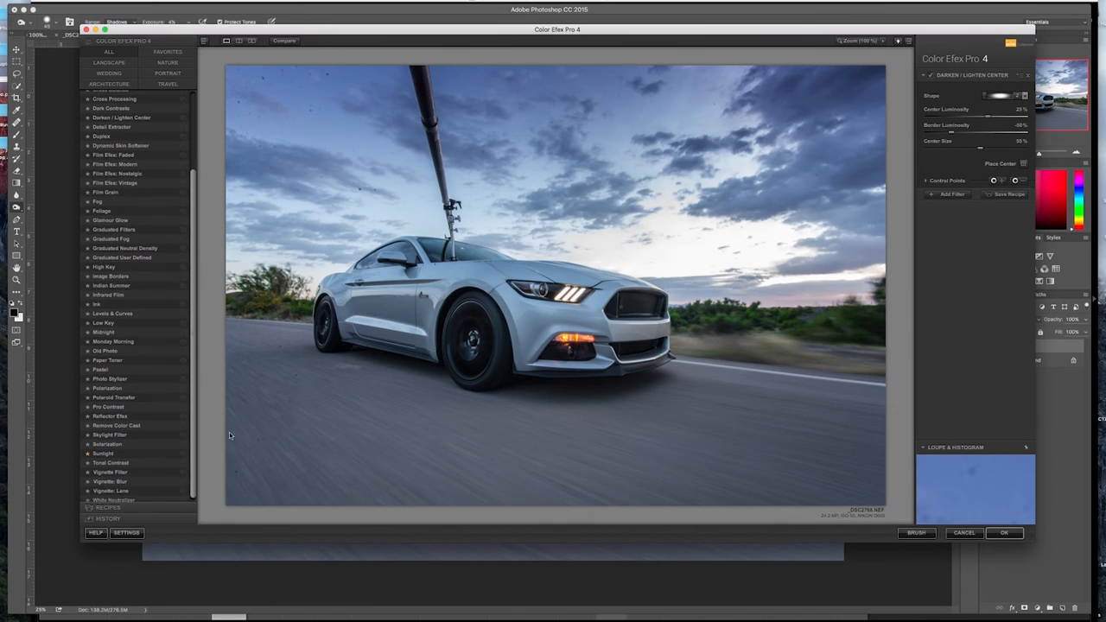
scroll(127, 483, down, 1)
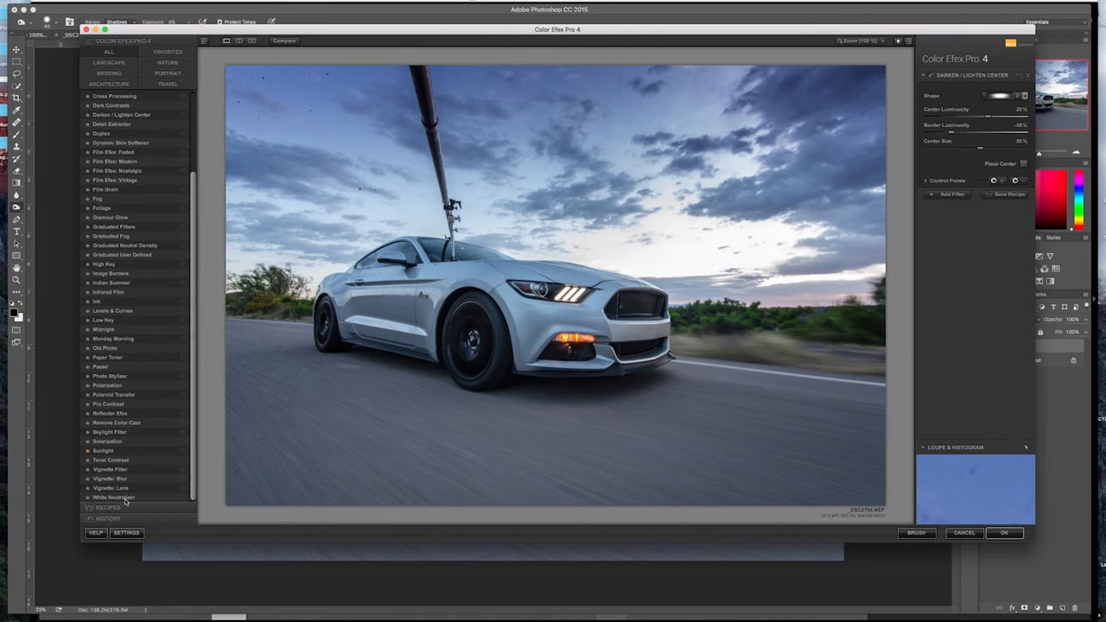
click(114, 498)
click(1031, 78)
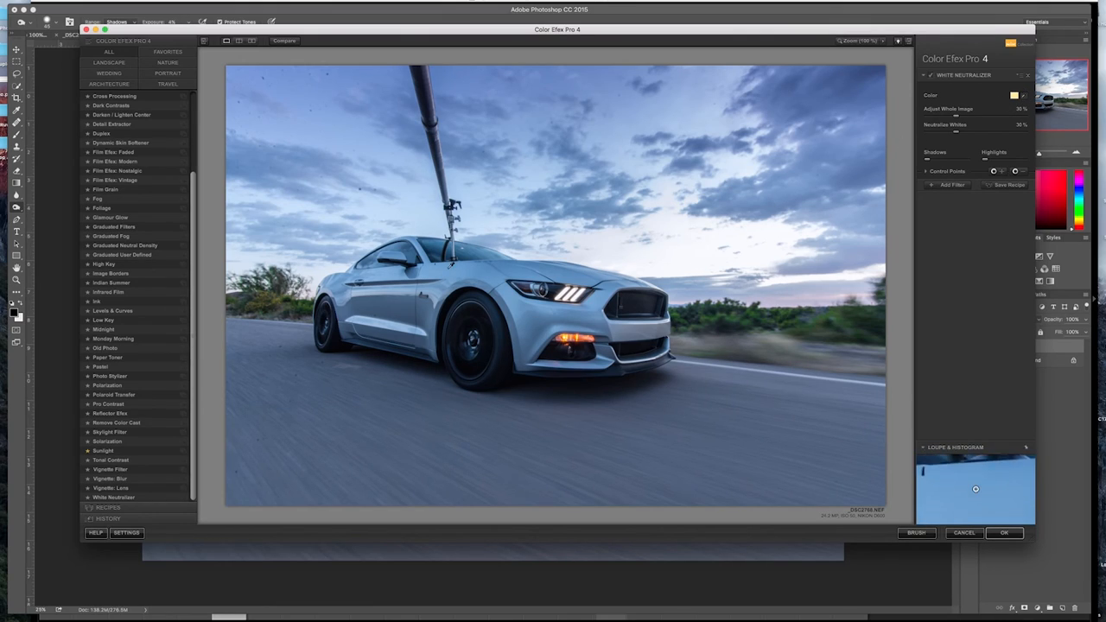
click(450, 265)
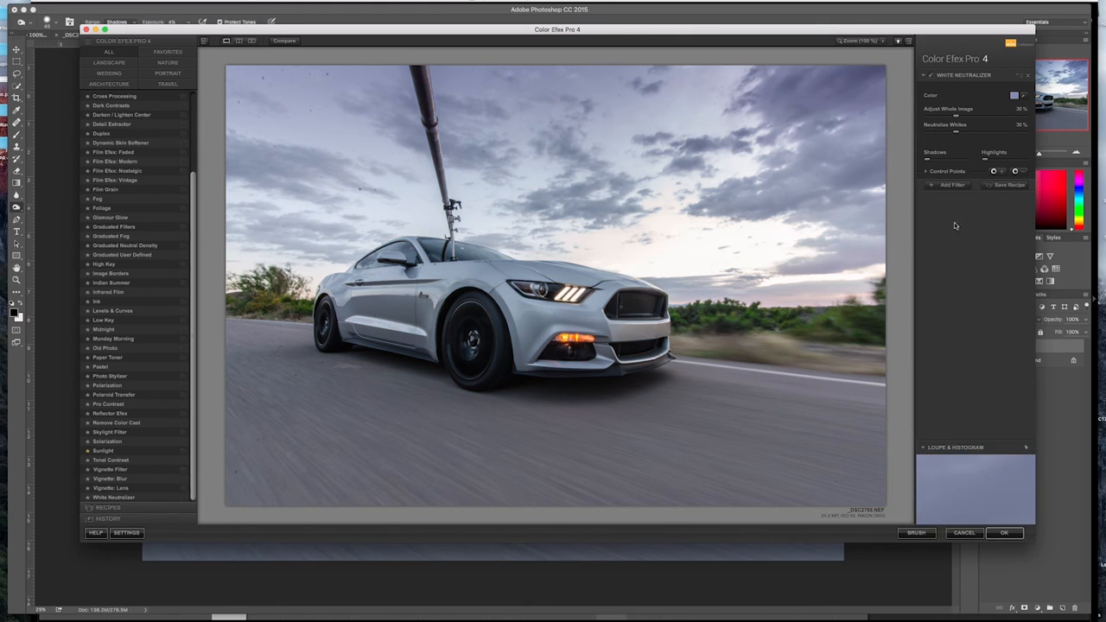
Stack a Tonal Contrast filter at 13% saturation and apply the result to the document
click(951, 184)
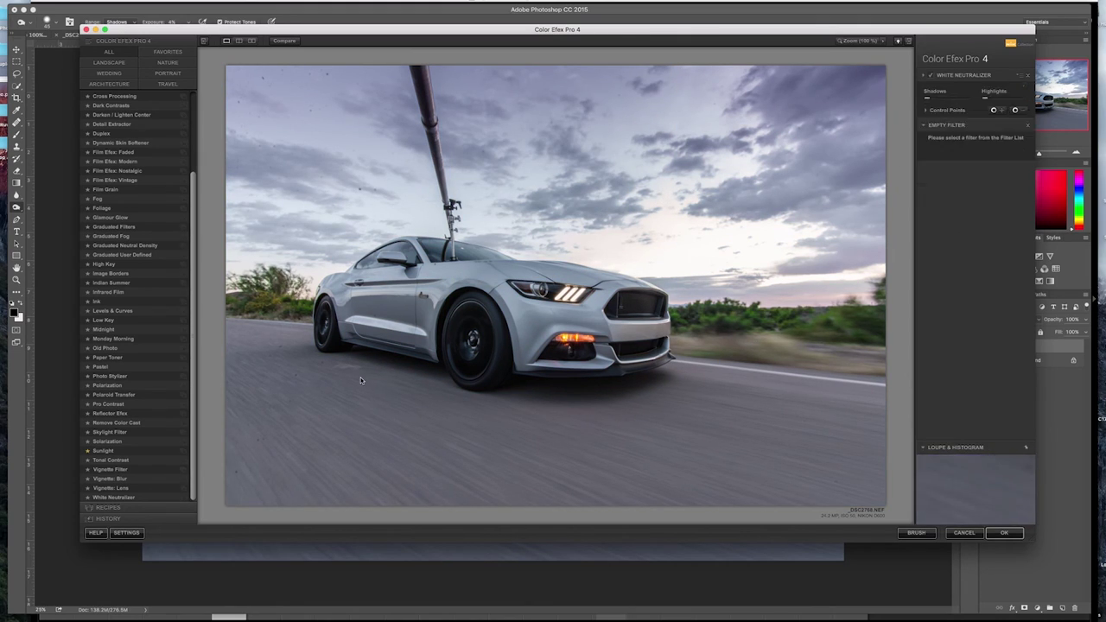
click(110, 459)
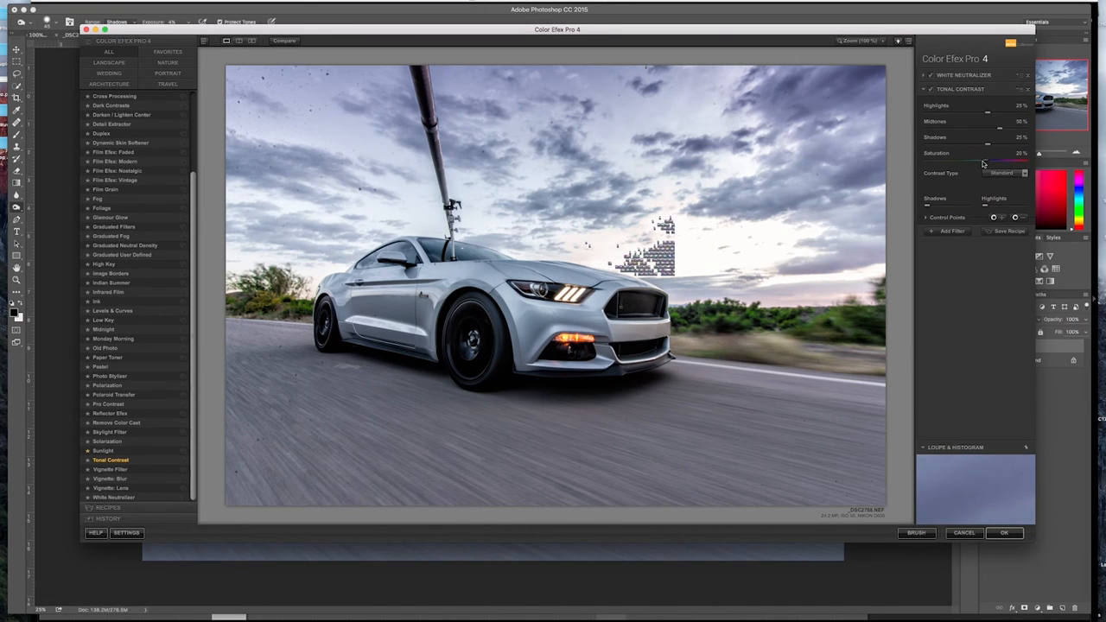
drag(984, 161, 980, 161)
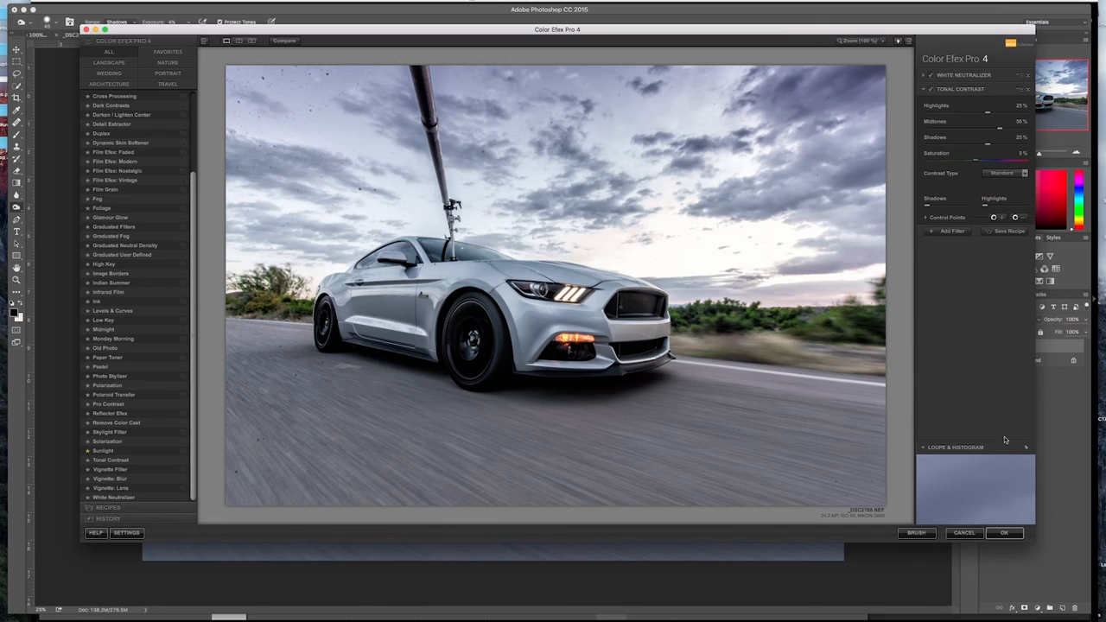
click(1004, 533)
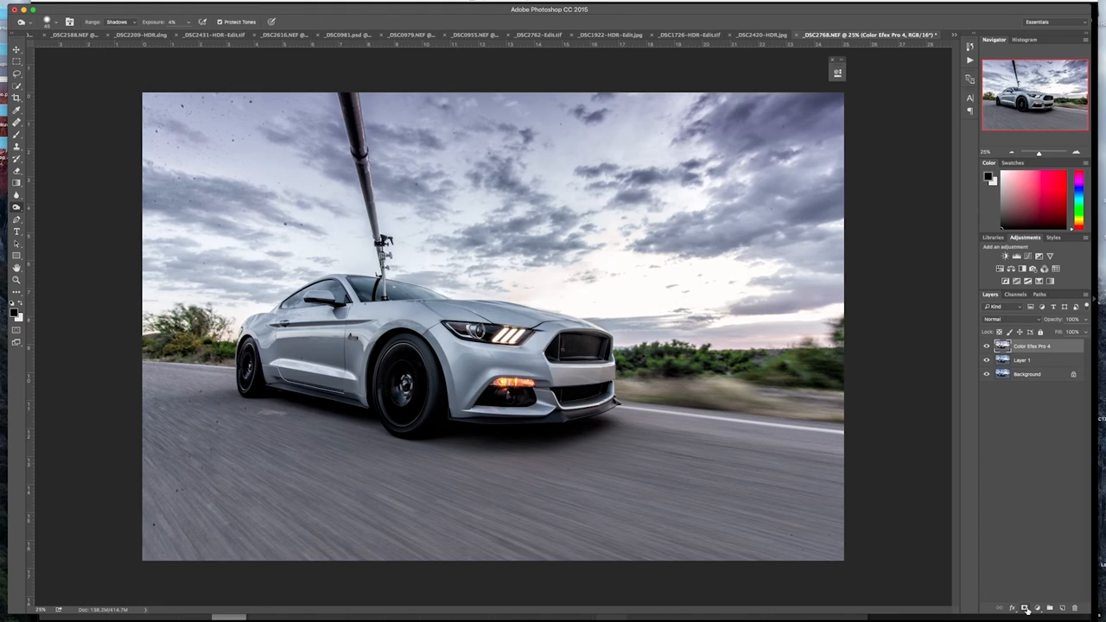
Add a black mask and brush white over hood, fender and lower side to reveal the effect on the car
alt+click(1025, 608)
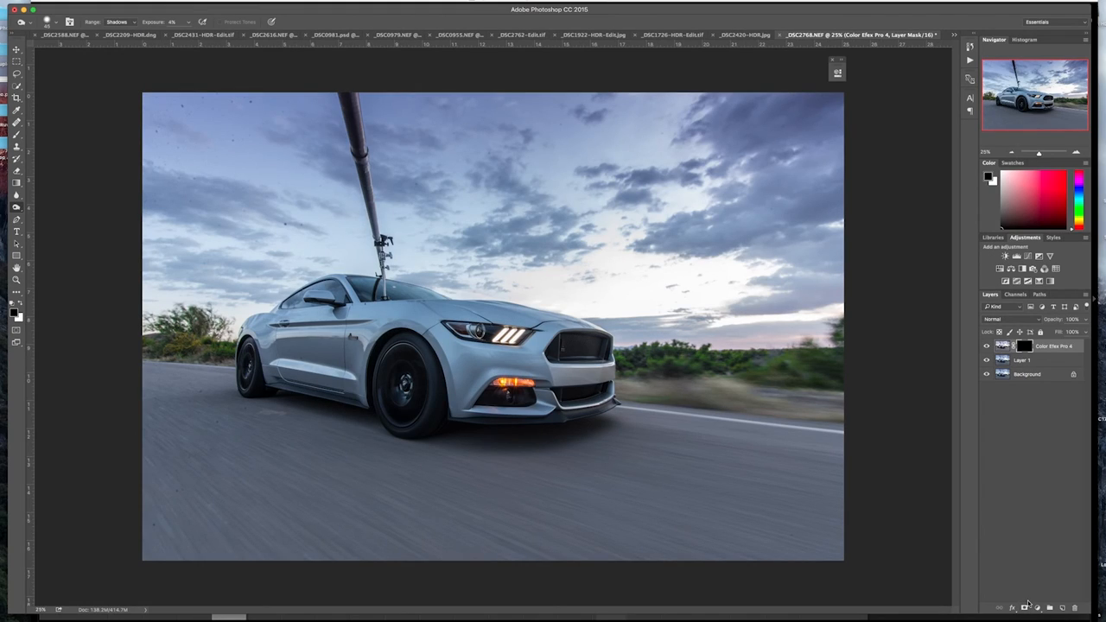
key(b)
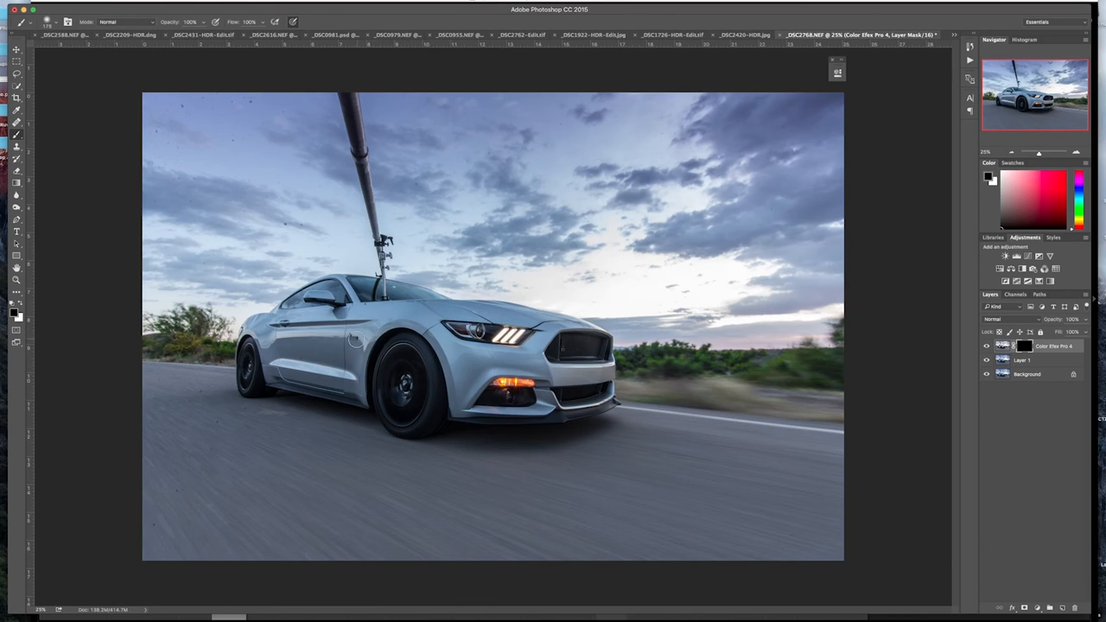
key(x)
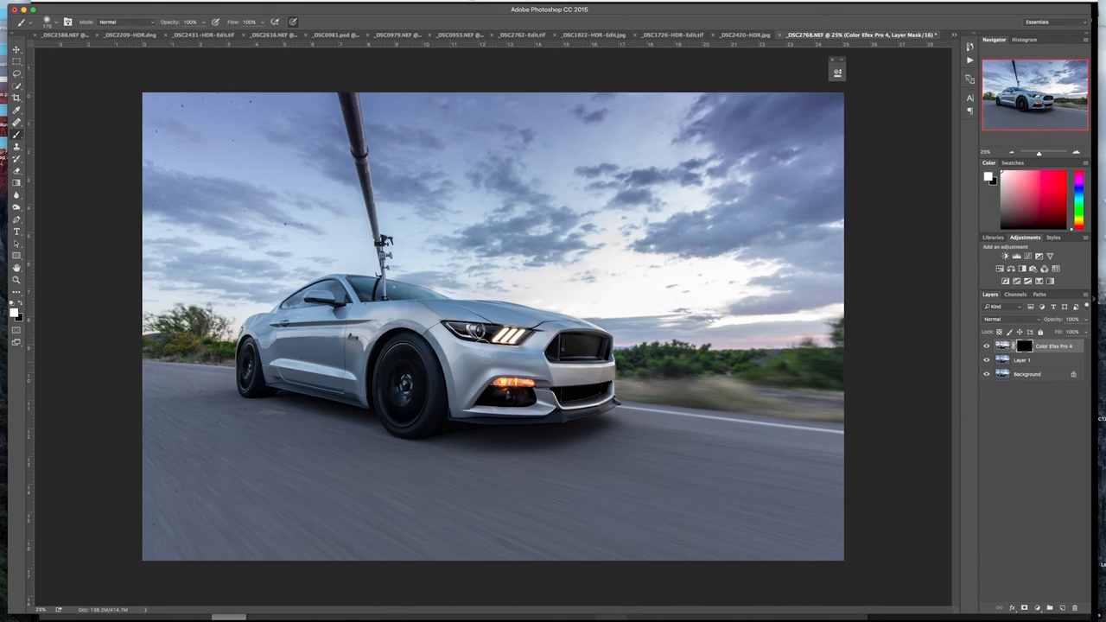
mouse_move(458, 324)
mouse_down()
mouse_move(546, 322)
mouse_move(588, 335)
mouse_up()
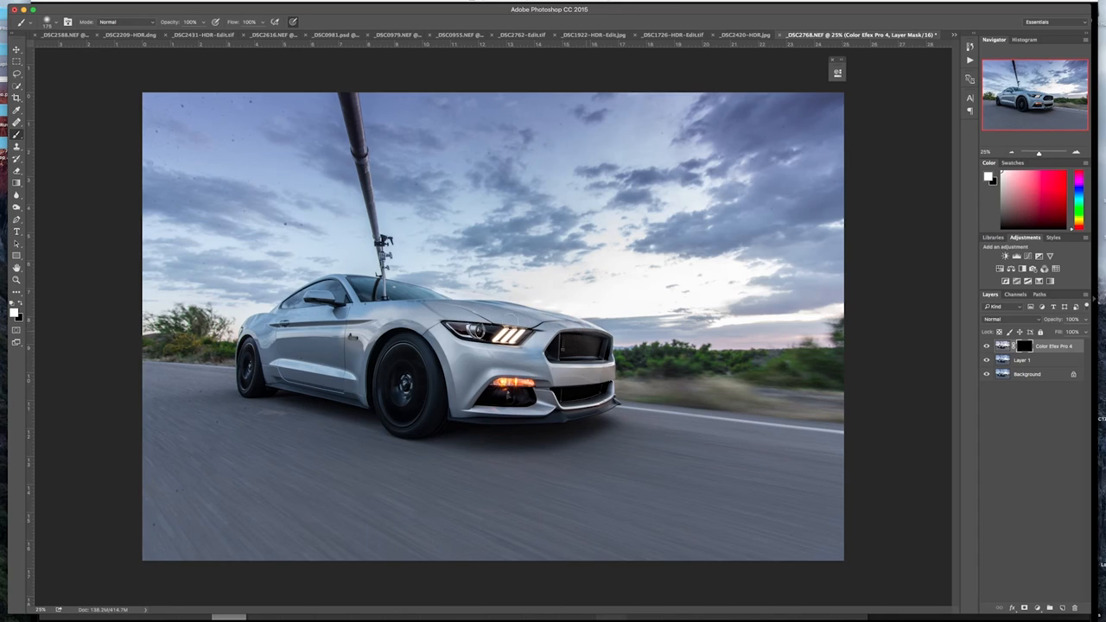
mouse_move(424, 307)
mouse_down()
mouse_move(327, 288)
mouse_move(321, 324)
mouse_move(387, 388)
mouse_move(292, 361)
mouse_move(295, 342)
mouse_move(252, 328)
mouse_move(299, 311)
mouse_up()
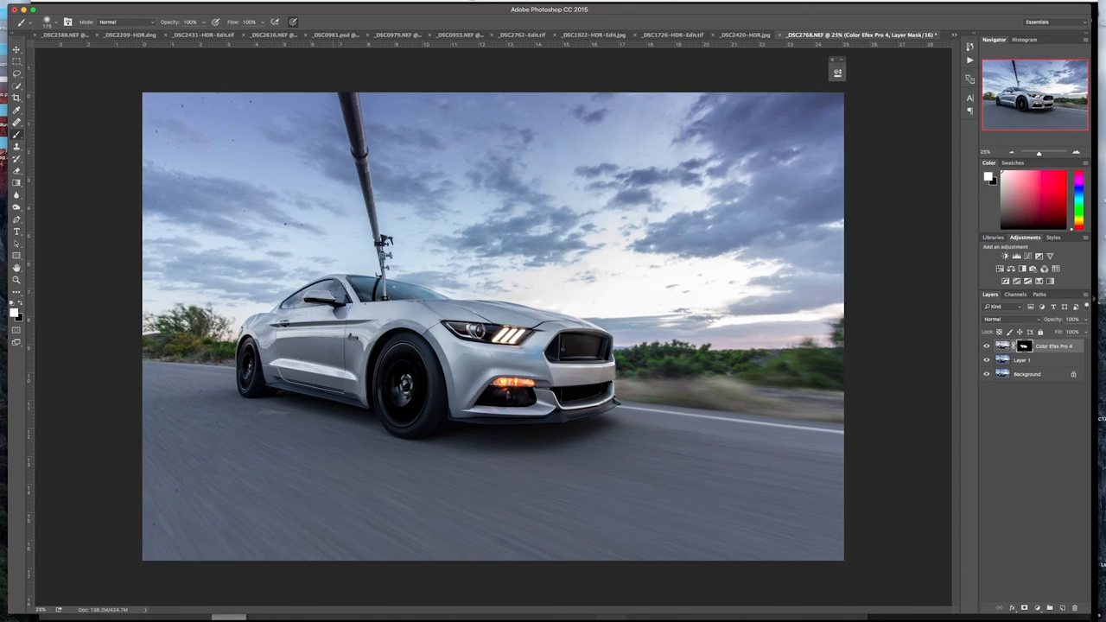
drag(363, 298, 427, 302)
mouse_move(360, 296)
mouse_down()
mouse_move(283, 312)
mouse_move(589, 350)
mouse_move(308, 349)
mouse_up()
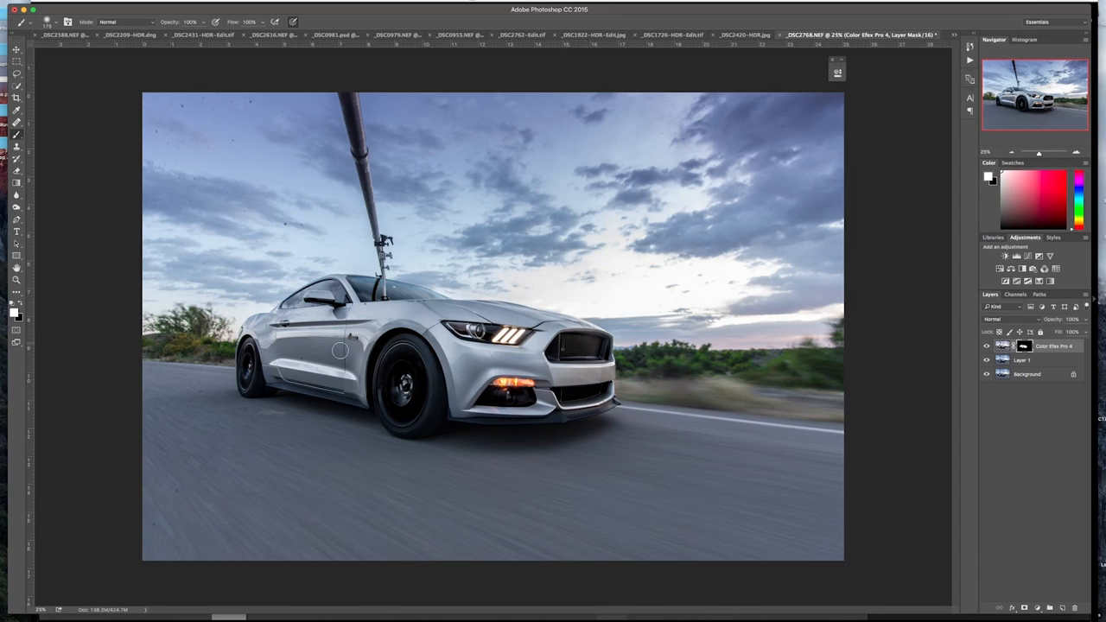
mouse_move(340, 398)
mouse_down()
mouse_move(269, 336)
mouse_move(298, 316)
mouse_up()
View the mask alone, fill its dark gaps, then toggle the layer to compare before and after
alt+click(1023, 347)
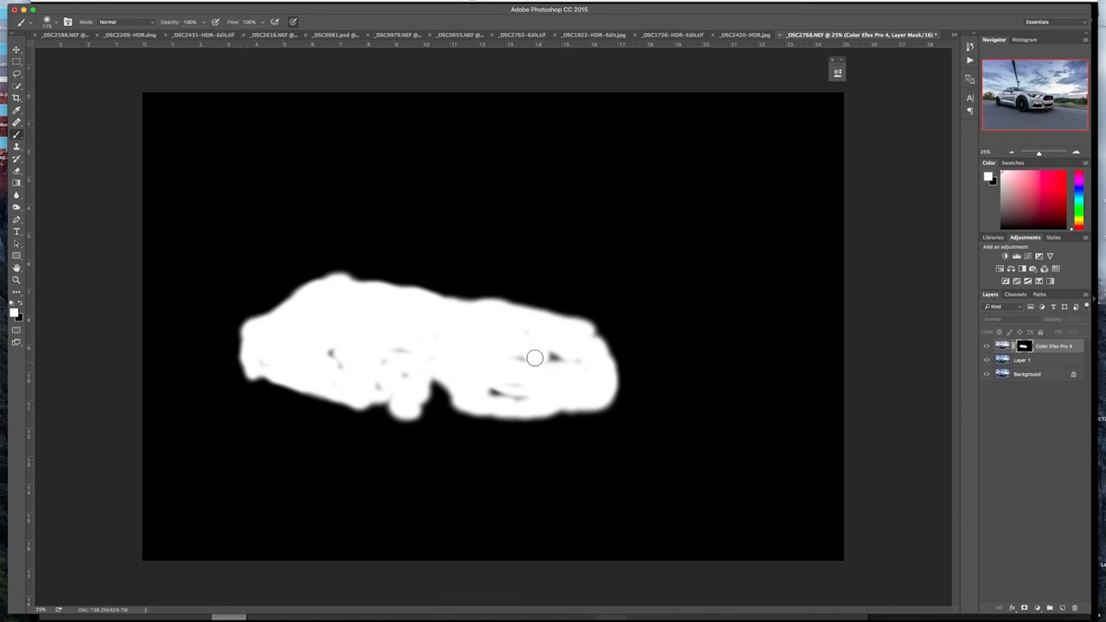
mouse_move(557, 361)
mouse_down()
mouse_move(510, 361)
mouse_move(484, 389)
mouse_move(402, 355)
mouse_move(406, 342)
mouse_move(327, 352)
mouse_move(376, 375)
mouse_up()
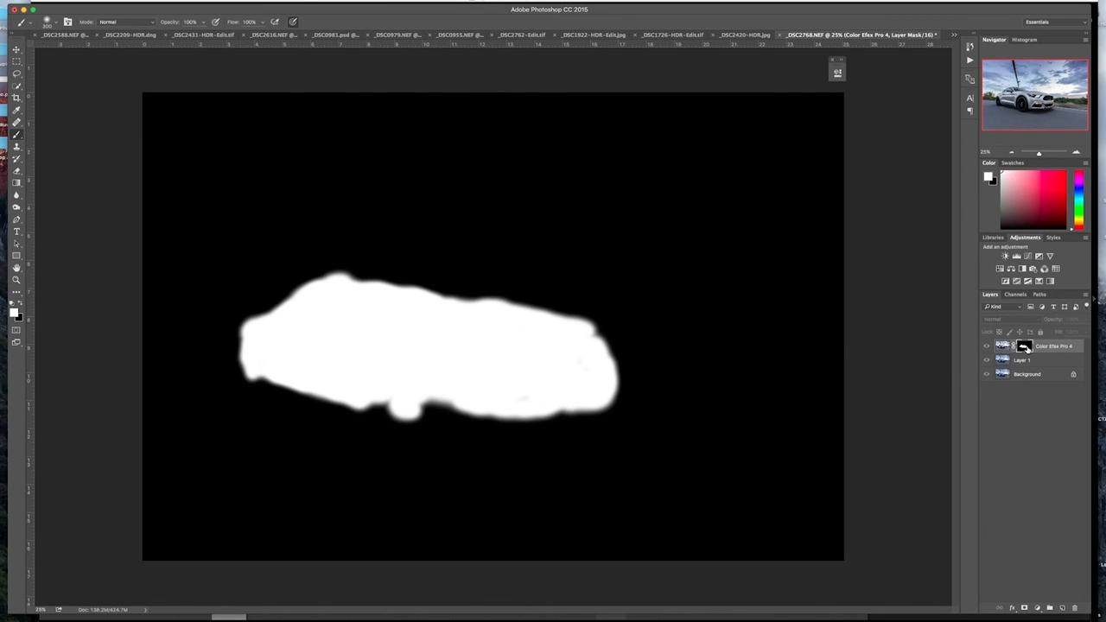
alt+click(1026, 347)
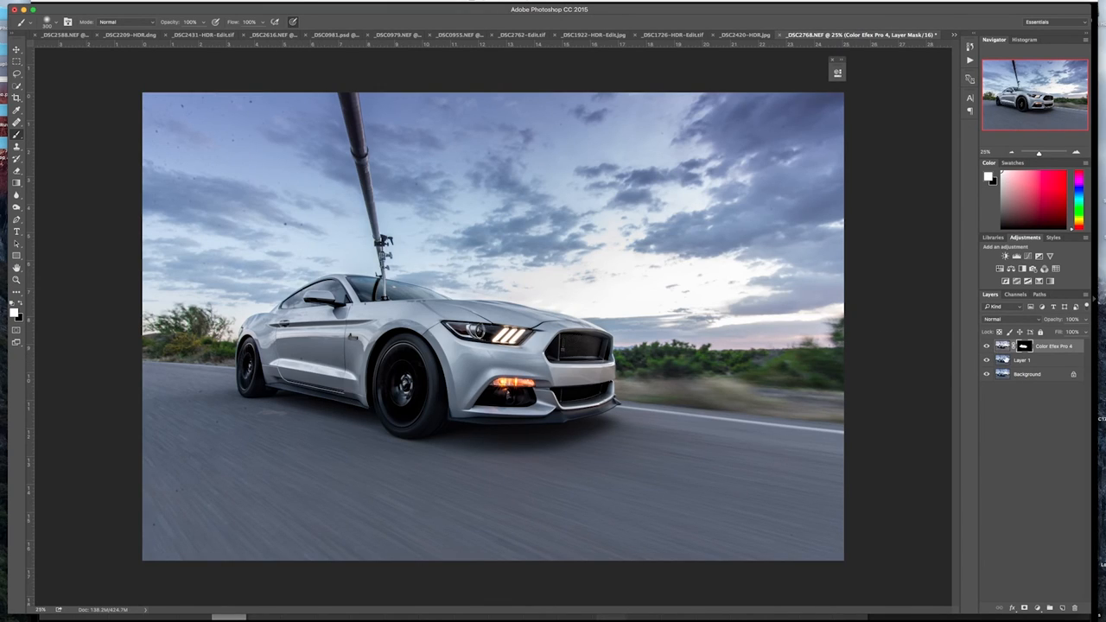
click(987, 346)
Apply Silver Efex Pro 2's high-structure black-and-white preset as a new layer
click(986, 346)
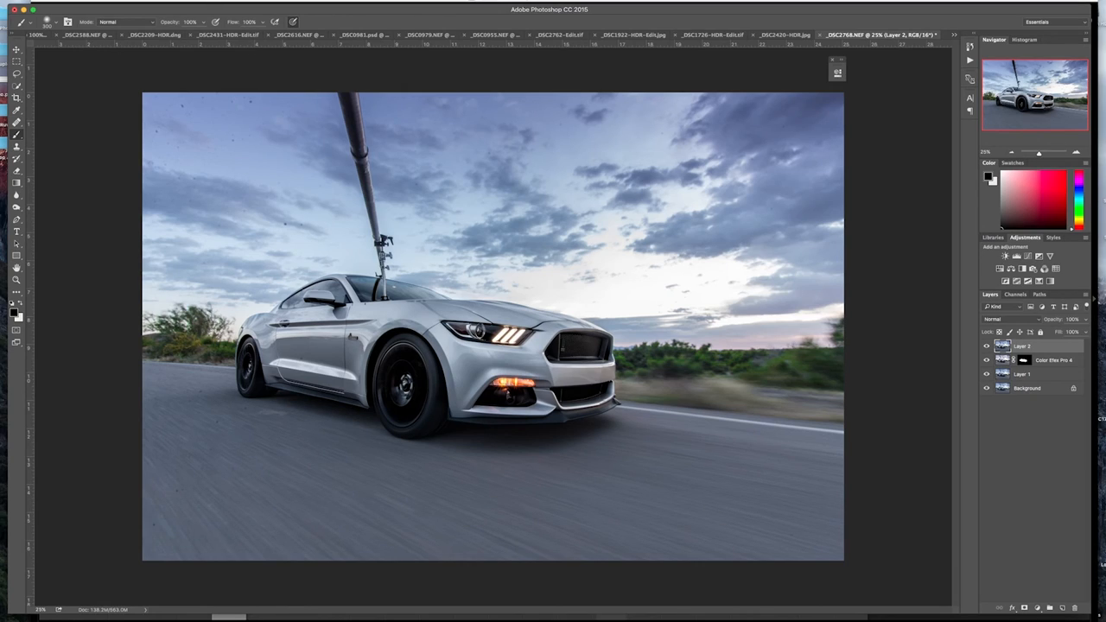
click(217, 3)
mouse_move(209, 194)
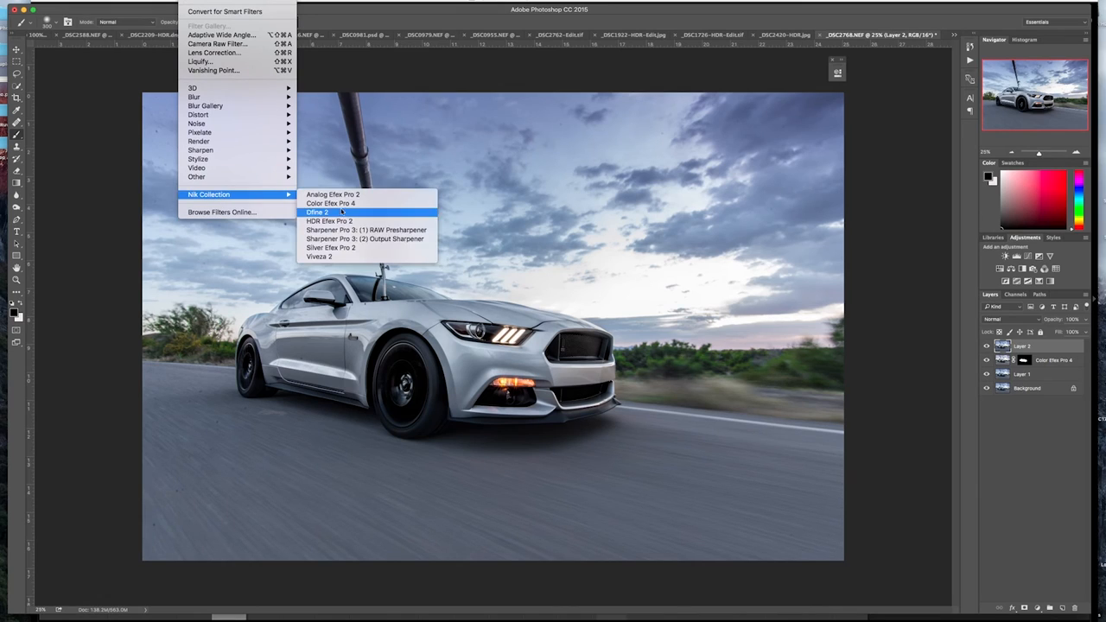
click(330, 248)
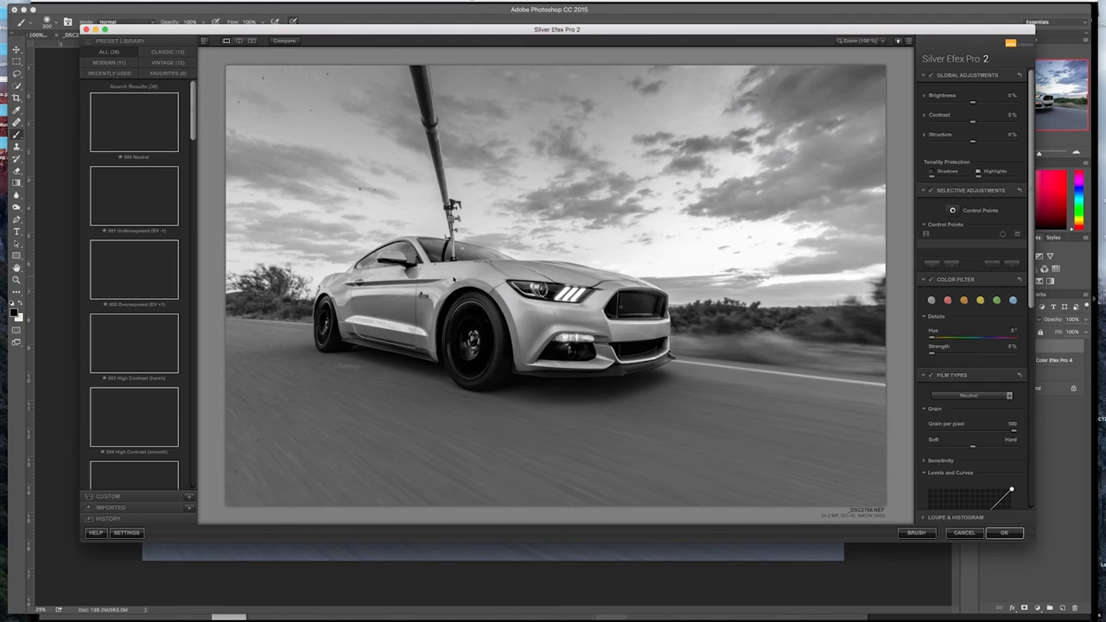
scroll(141, 445, down, 1)
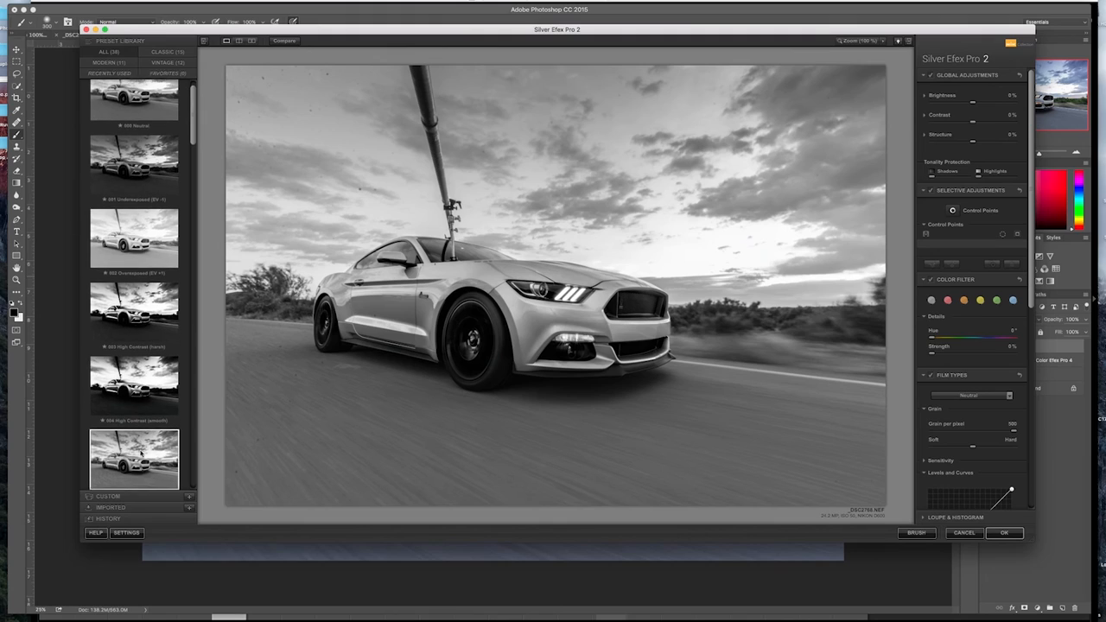
click(142, 452)
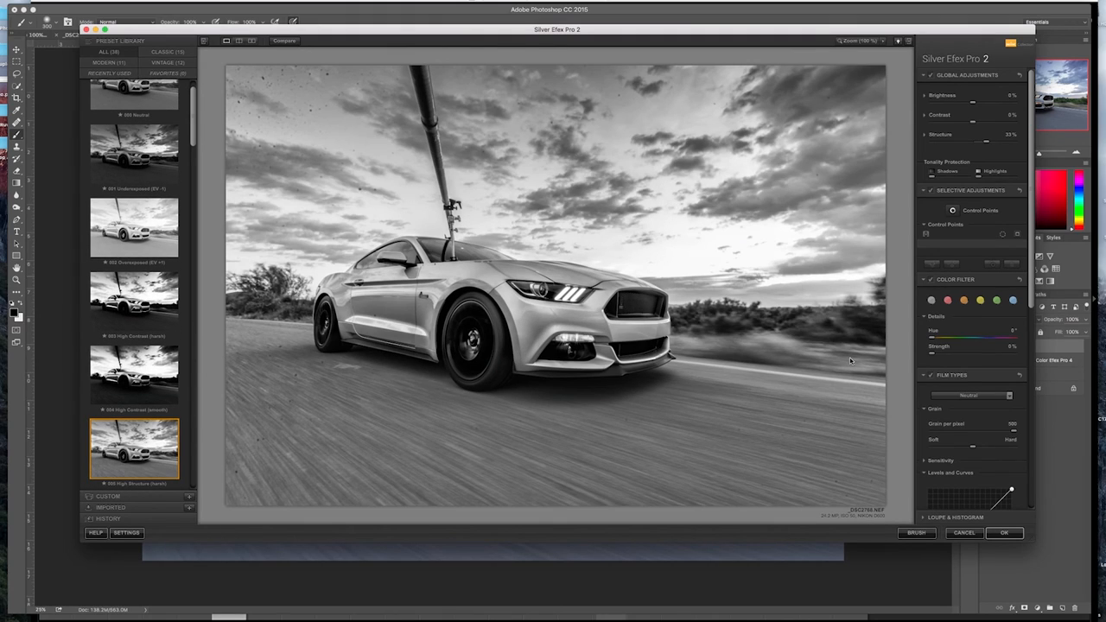
click(1005, 532)
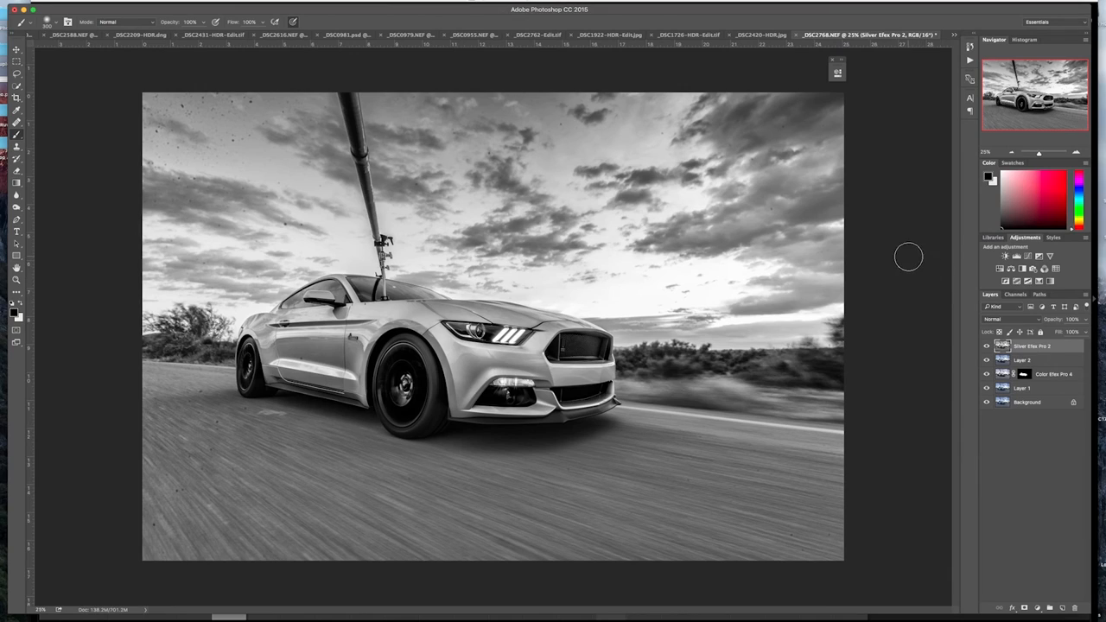
Set that layer to Luminosity blend mode and lower its opacity to about 84%
click(1015, 320)
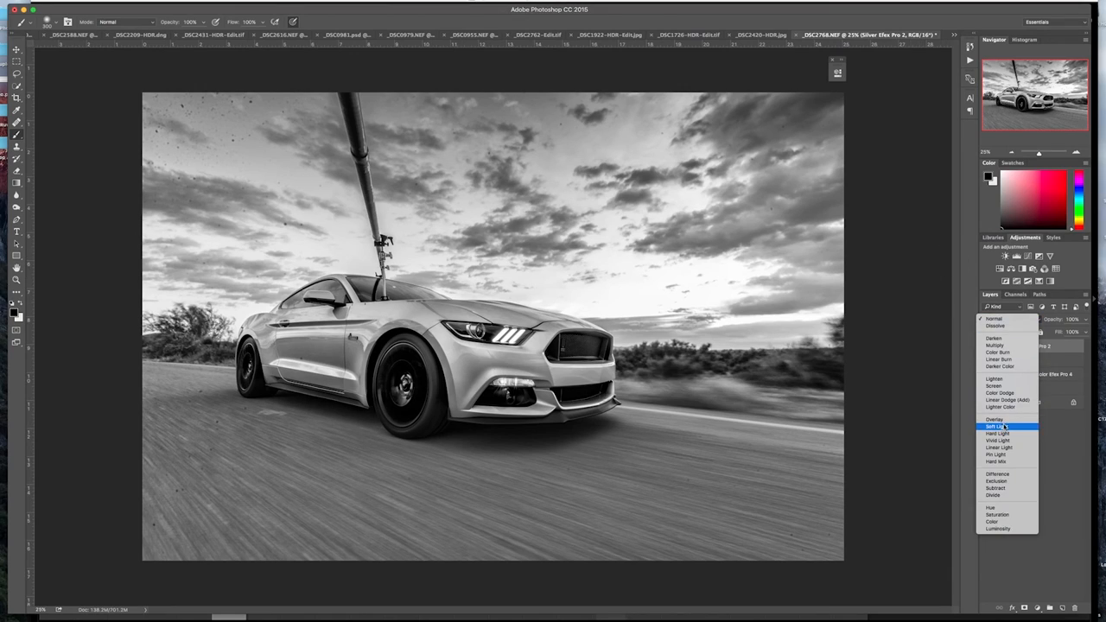
click(1003, 528)
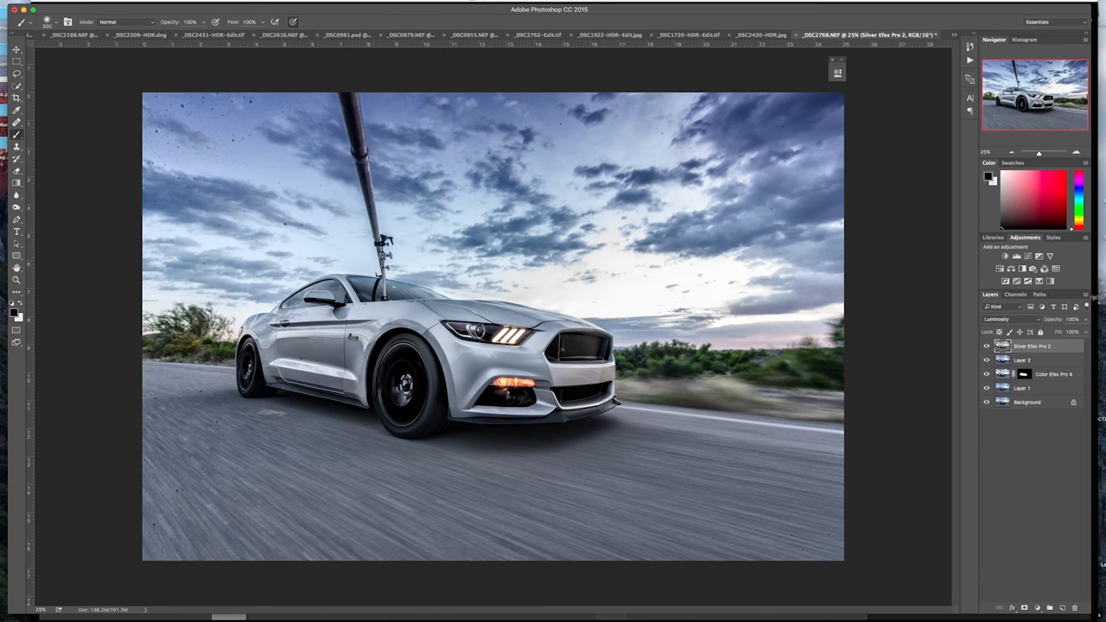
drag(1061, 320, 1051, 322)
Stamp visible layers into a new layer and spot-heal the dust spots on the car door
key(ctrl+alt+shift+e)
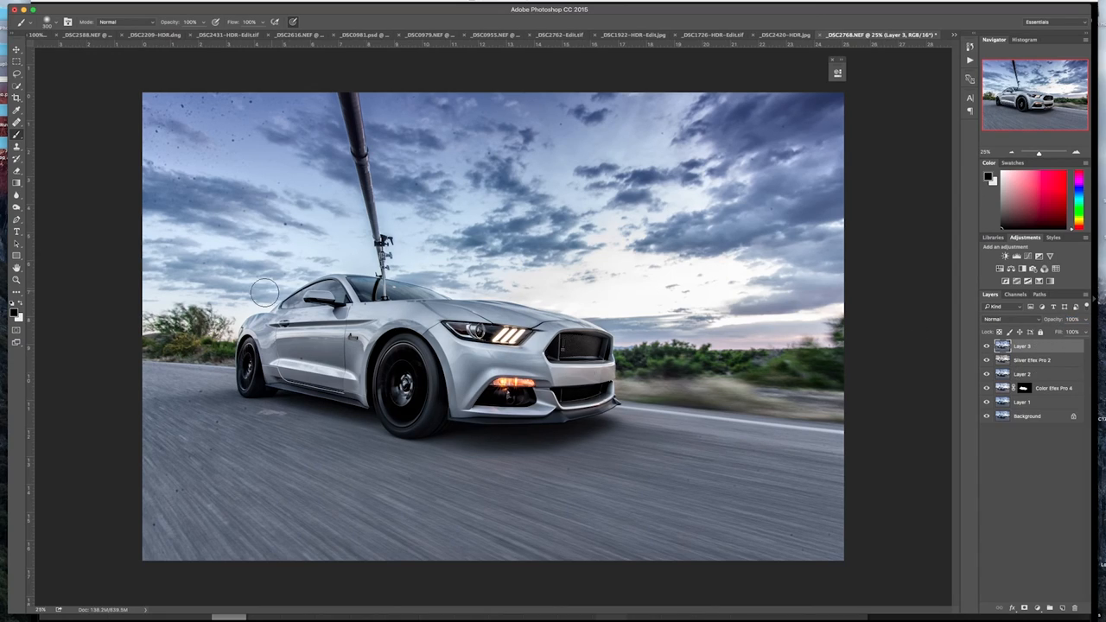
key(ctrl+alt+shift+e)
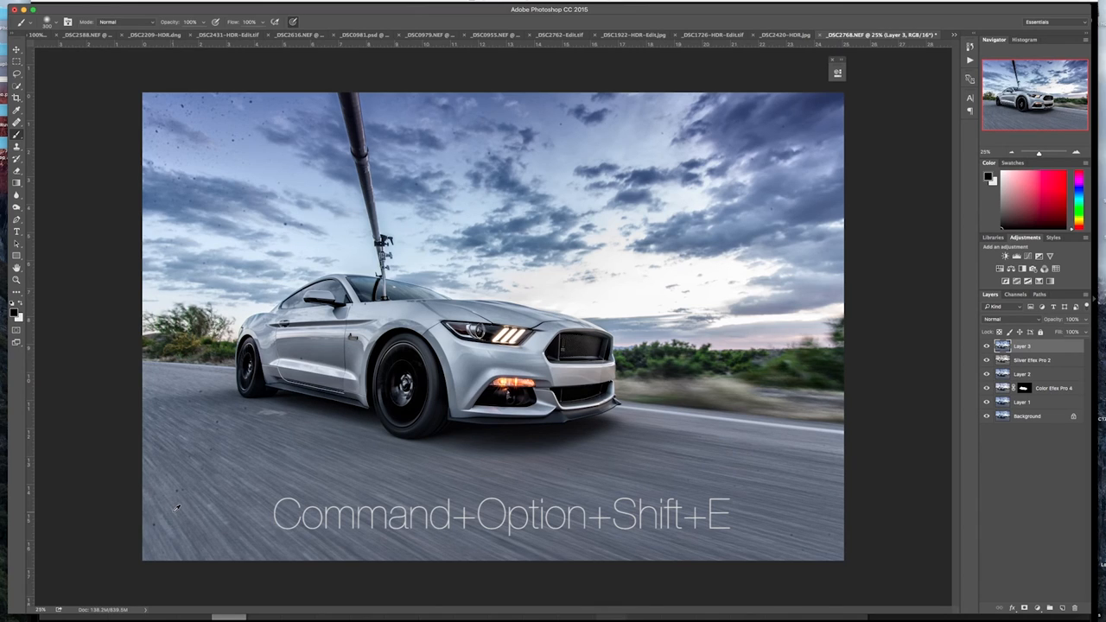
scroll(177, 508, up, 3)
scroll(173, 512, down, 3)
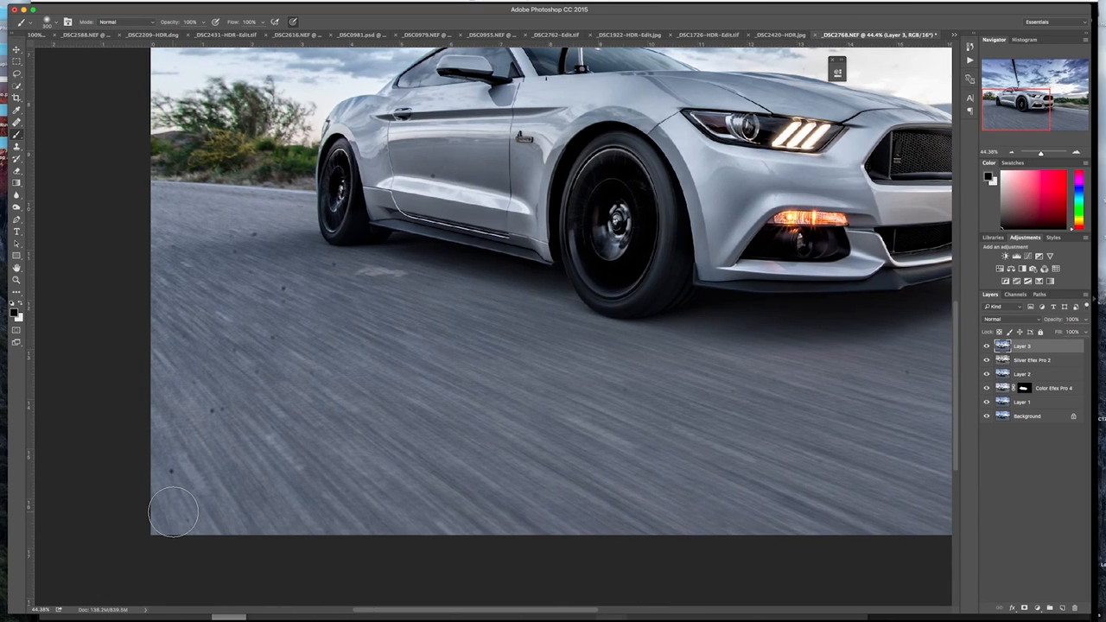
key(j)
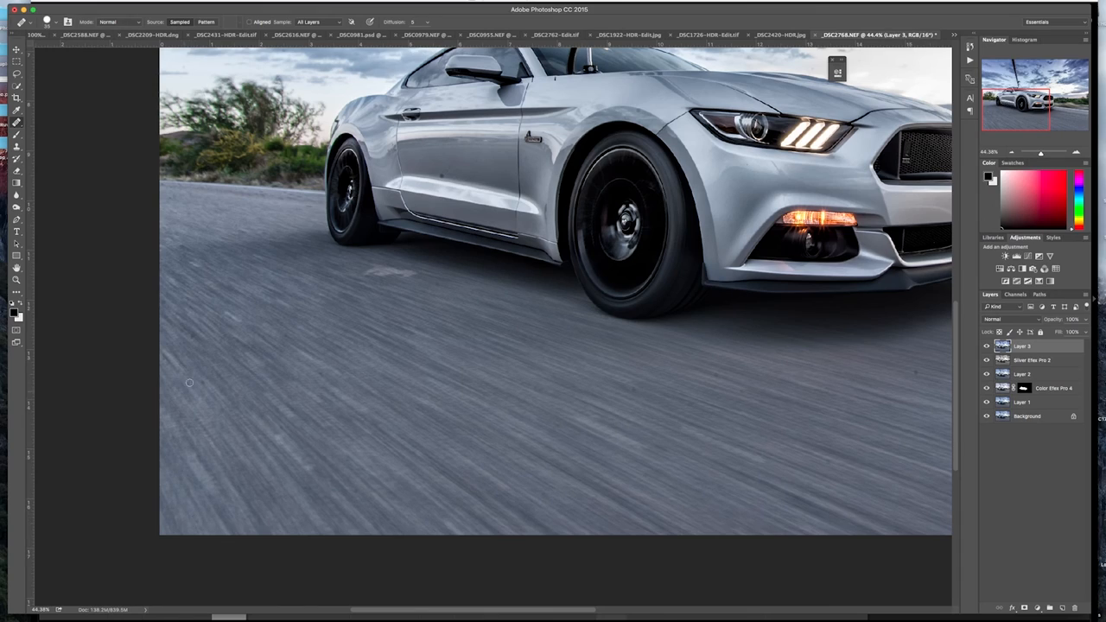
click(436, 172)
scroll(421, 182, up, 3)
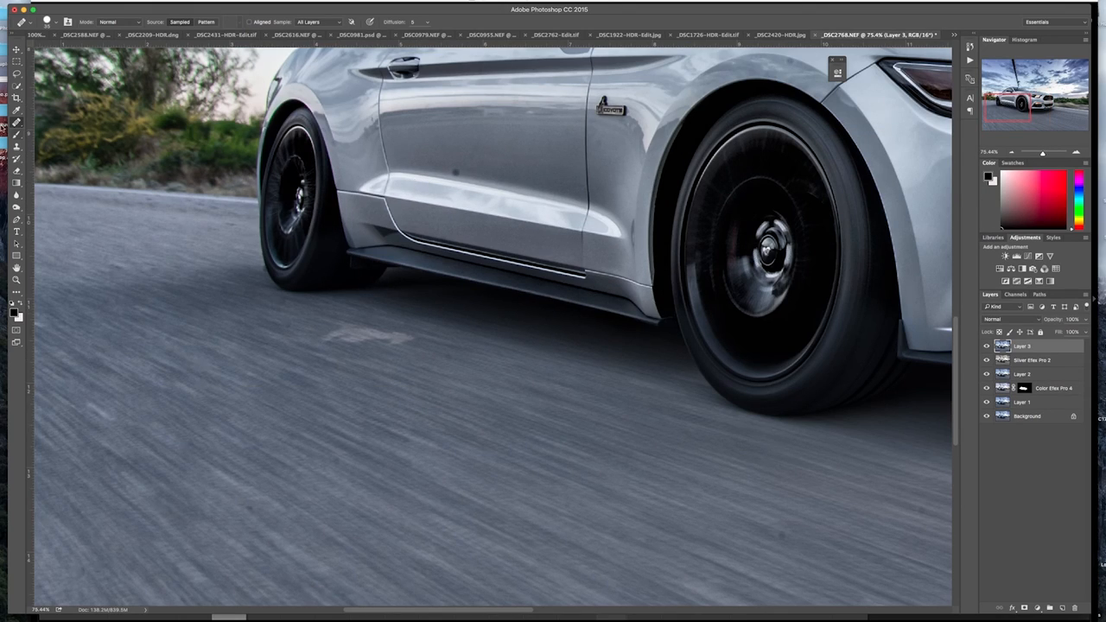
click(17, 124)
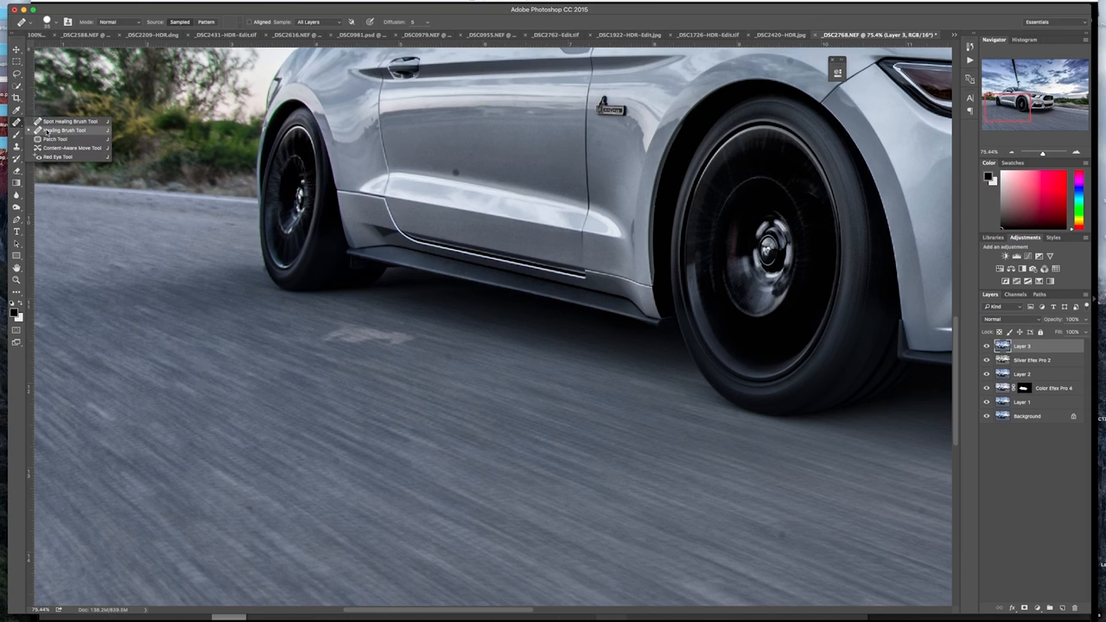
click(65, 125)
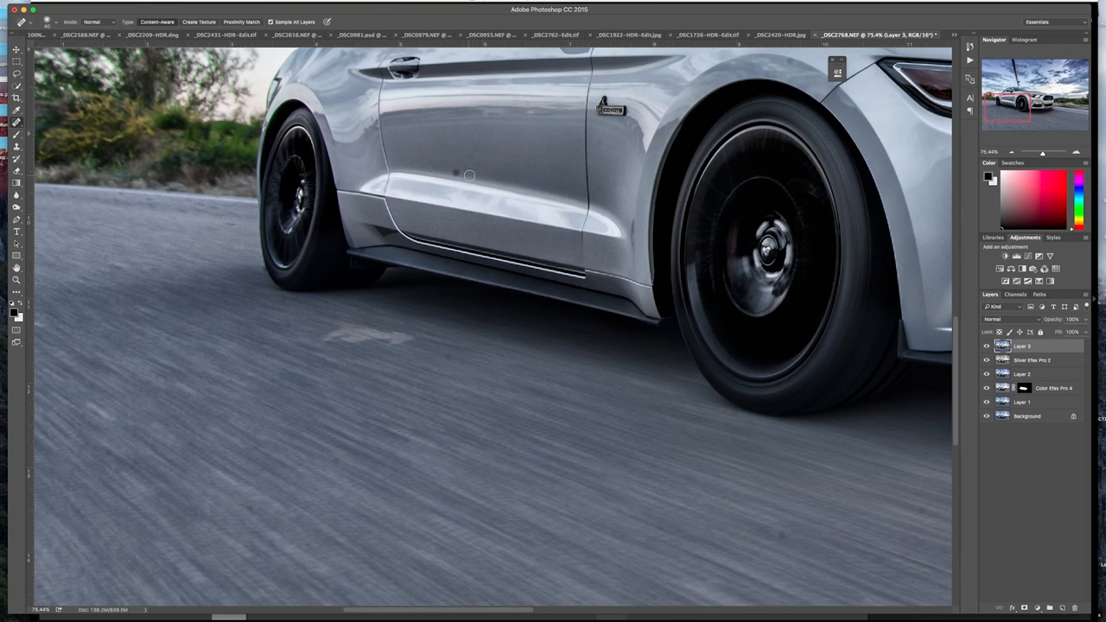
alt+click(475, 175)
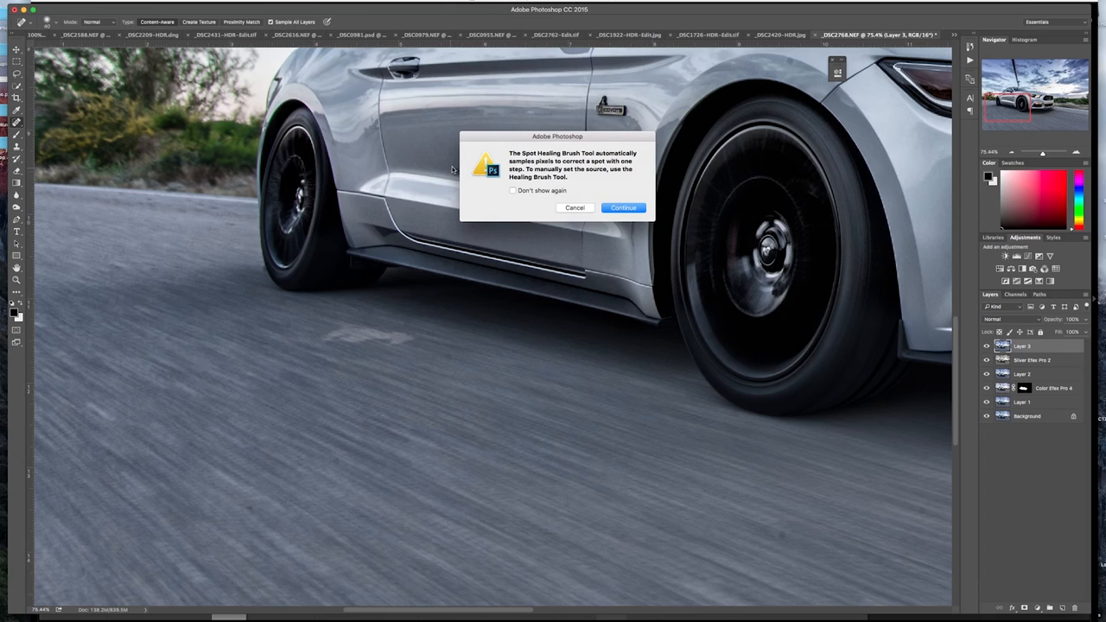
click(614, 207)
click(456, 171)
click(457, 173)
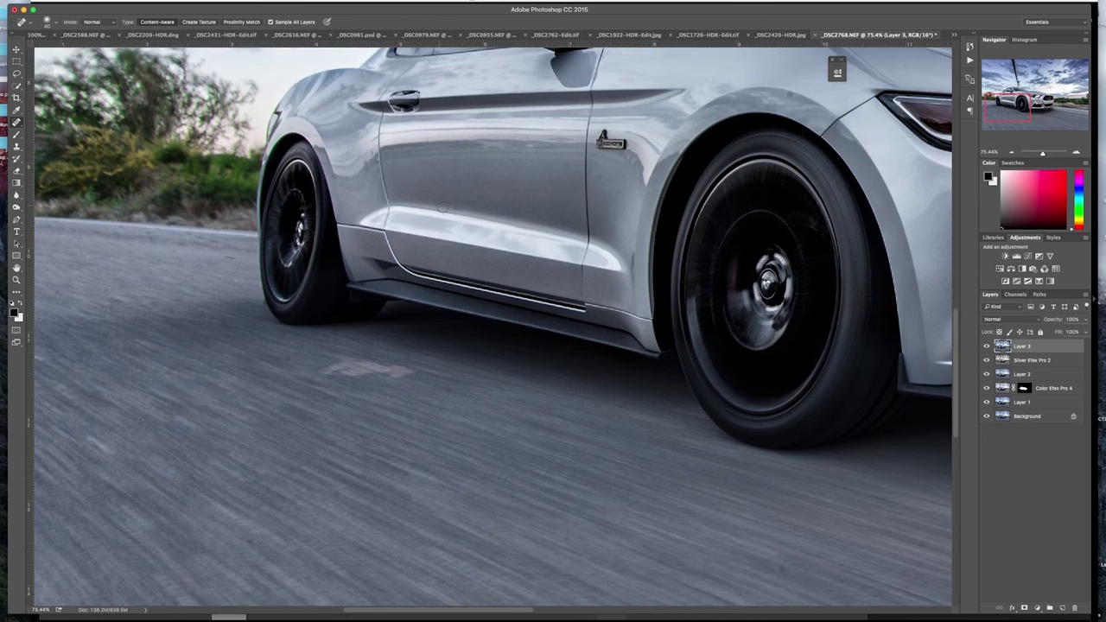
Spot-heal the dust spots scattered across the sky above the car
drag(411, 195, 452, 208)
scroll(452, 209, up, 5)
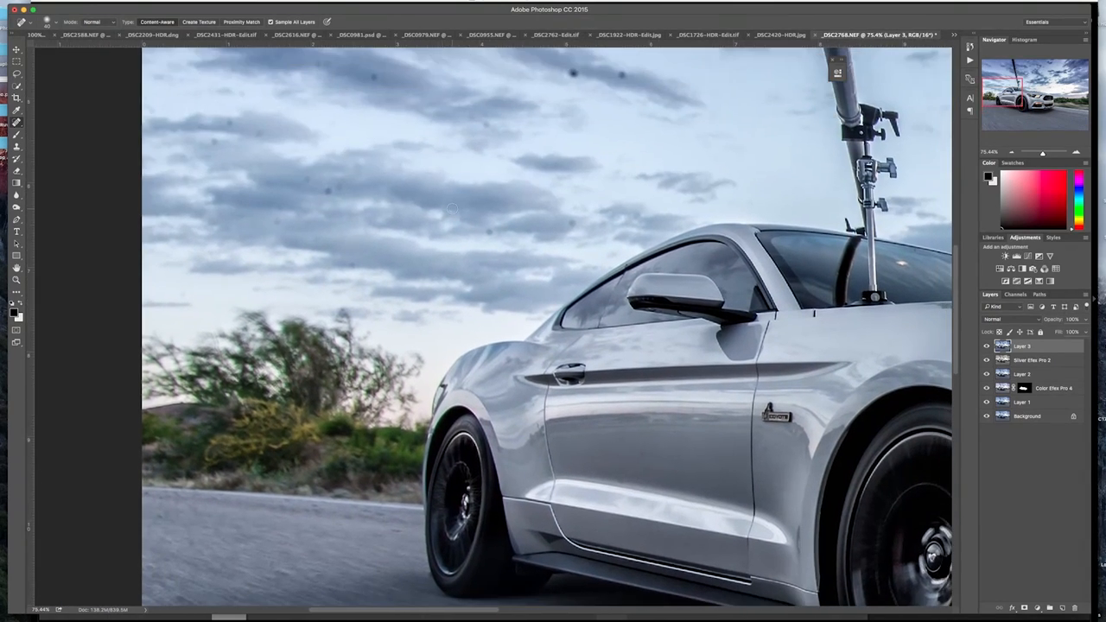
scroll(452, 208, up, 5)
scroll(452, 208, up, 1)
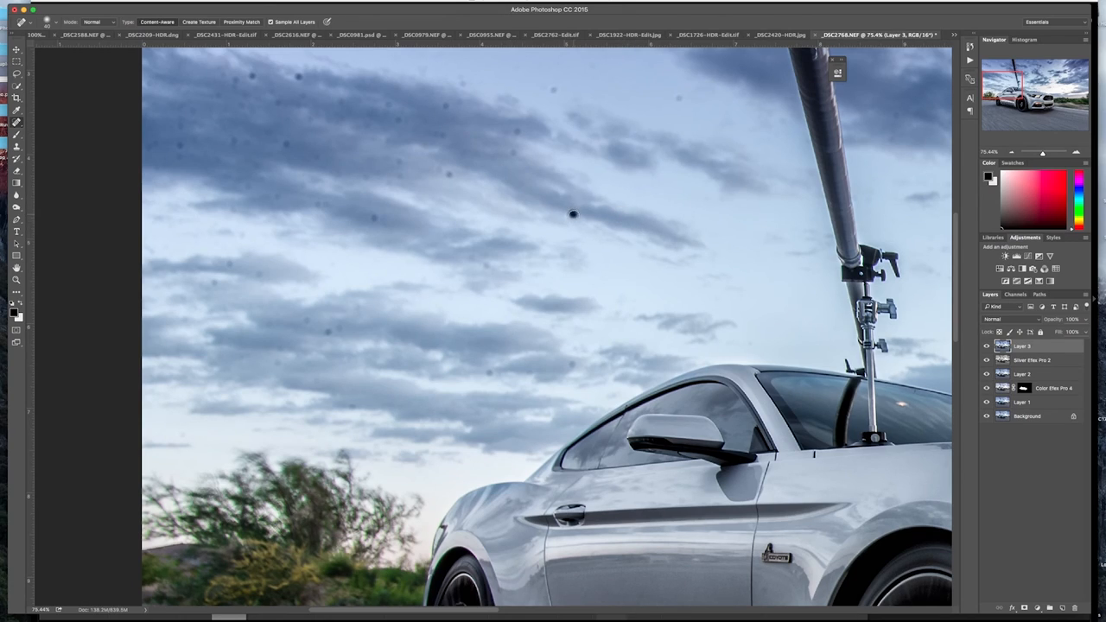
click(573, 213)
click(680, 98)
click(554, 90)
click(516, 132)
click(450, 174)
click(444, 136)
click(446, 106)
click(463, 82)
click(400, 121)
click(395, 161)
click(386, 180)
click(374, 216)
scroll(482, 267, up, 5)
scroll(482, 267, up, 5)
Fit the image on screen and duplicate the retouched layer
key(ctrl+0)
key(ctrl+j)
key(ctrl+plus)
key(ctrl+plus)
scroll(401, 294, left, 3)
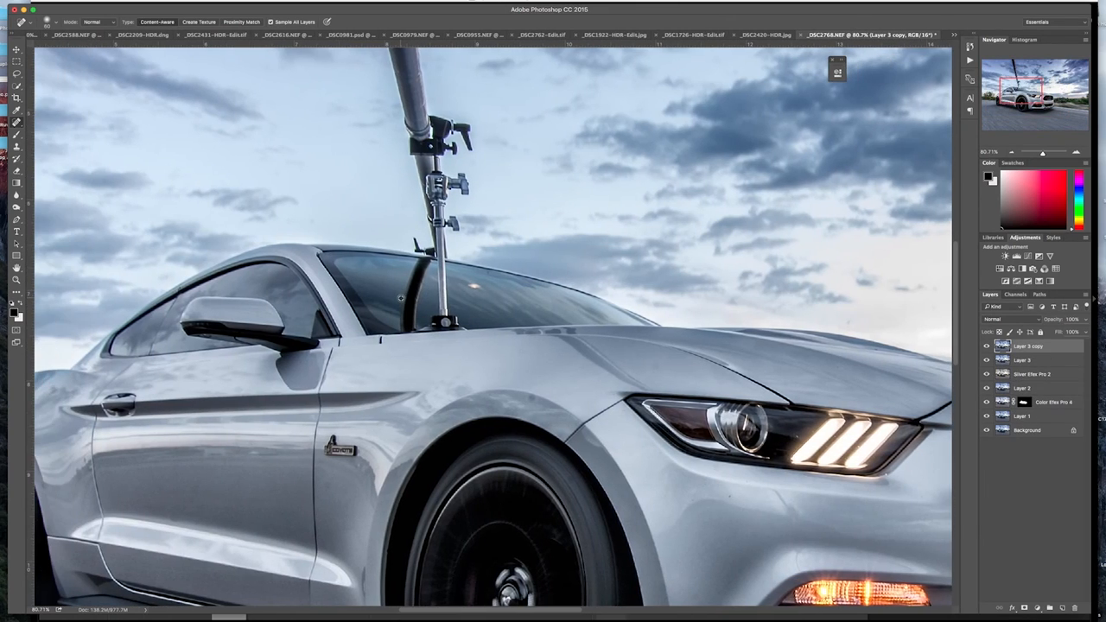
scroll(400, 297, up, 3)
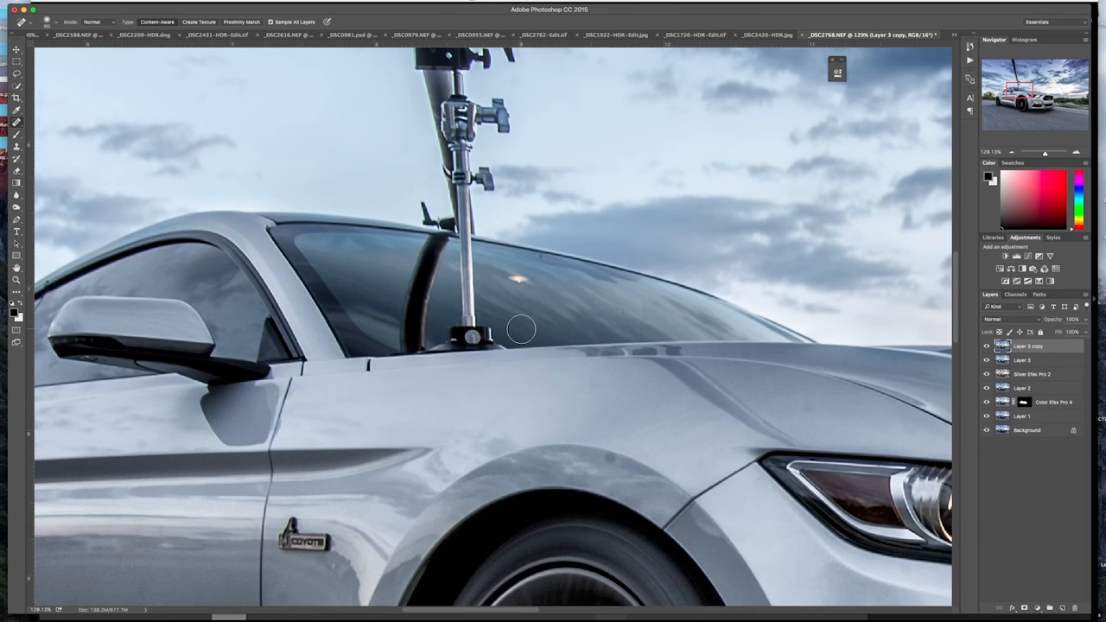
With a smaller Clone Stamp sampled from the glass, clone away the pole base and its lower section
click(17, 145)
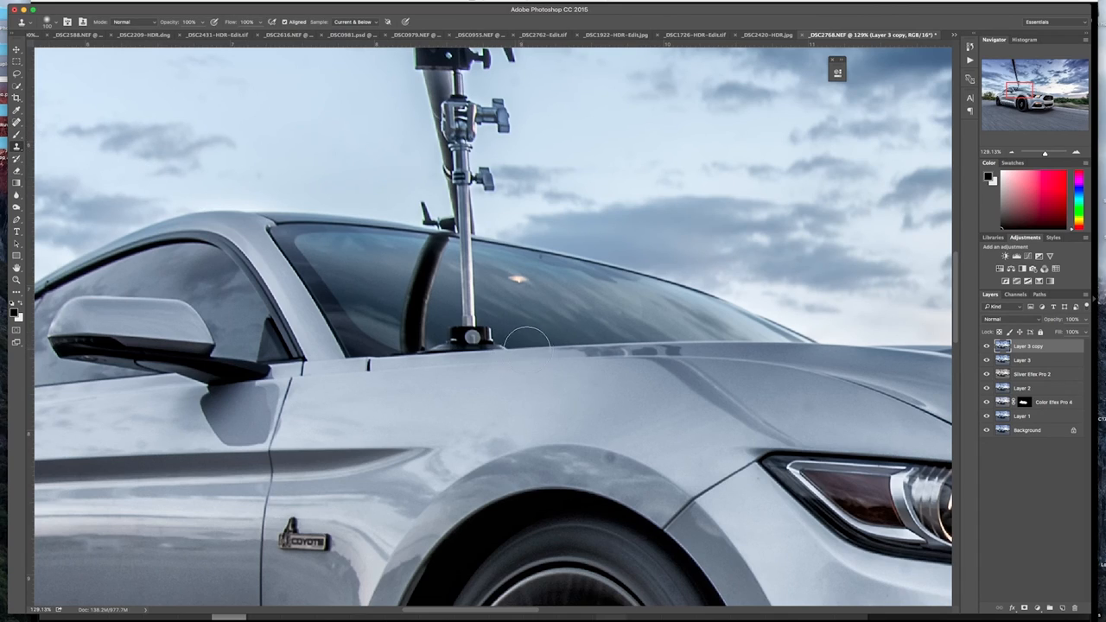
key(bracketleft)
key(bracketleft)
key(bracketleft)
alt+click(531, 347)
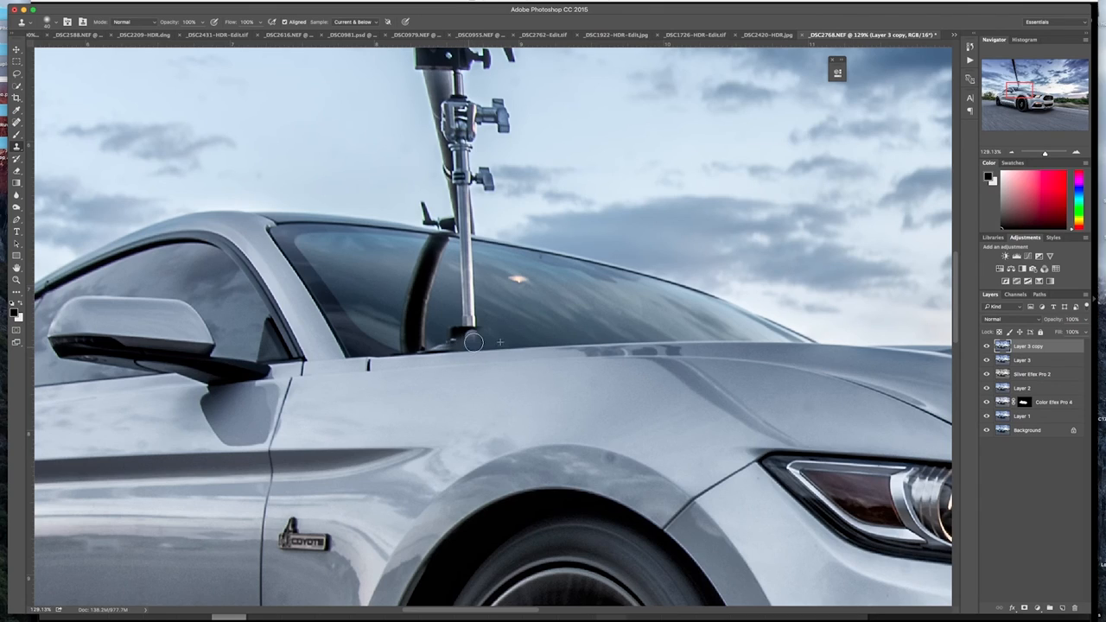
mouse_move(462, 344)
mouse_down()
mouse_move(407, 349)
mouse_move(452, 346)
mouse_move(459, 333)
mouse_move(418, 348)
mouse_up()
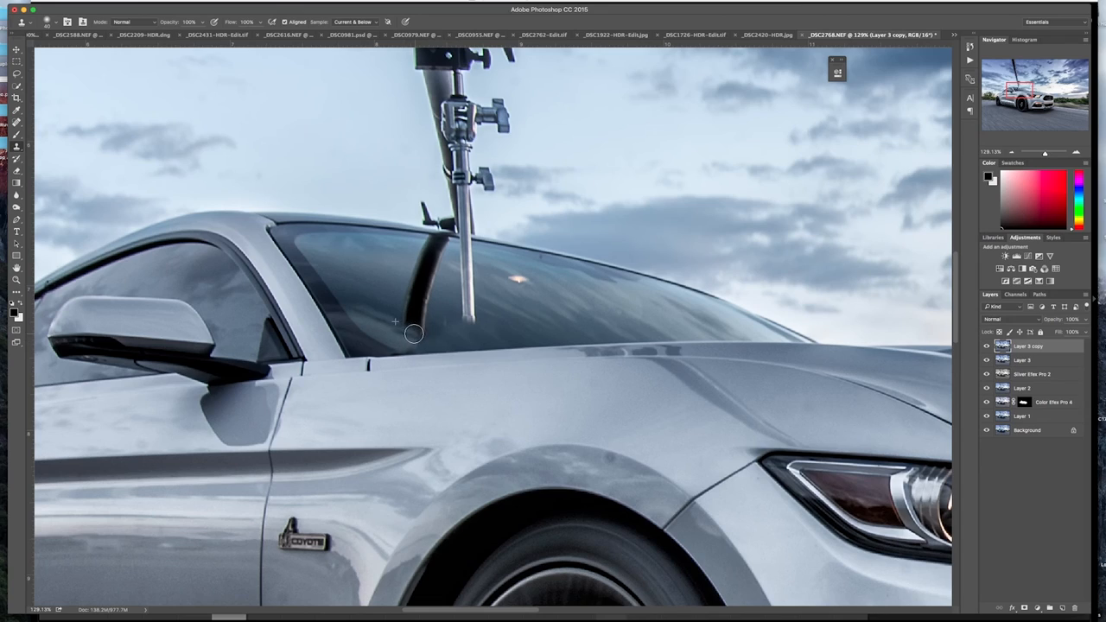
drag(395, 326, 415, 336)
drag(484, 318, 449, 293)
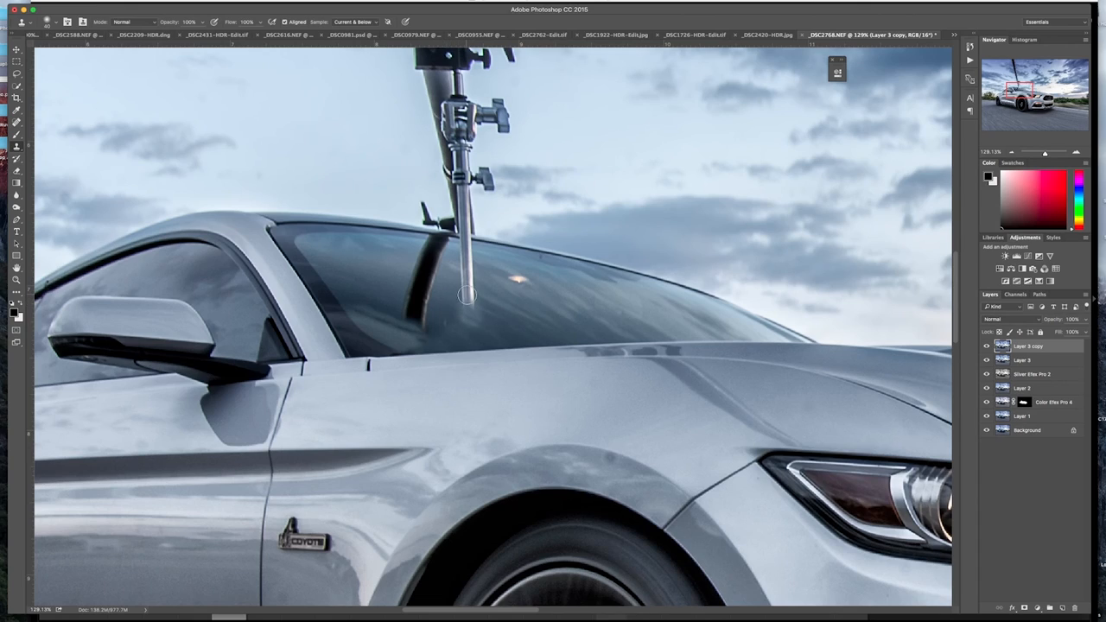
mouse_move(449, 293)
mouse_down()
mouse_move(468, 300)
mouse_move(450, 276)
mouse_up()
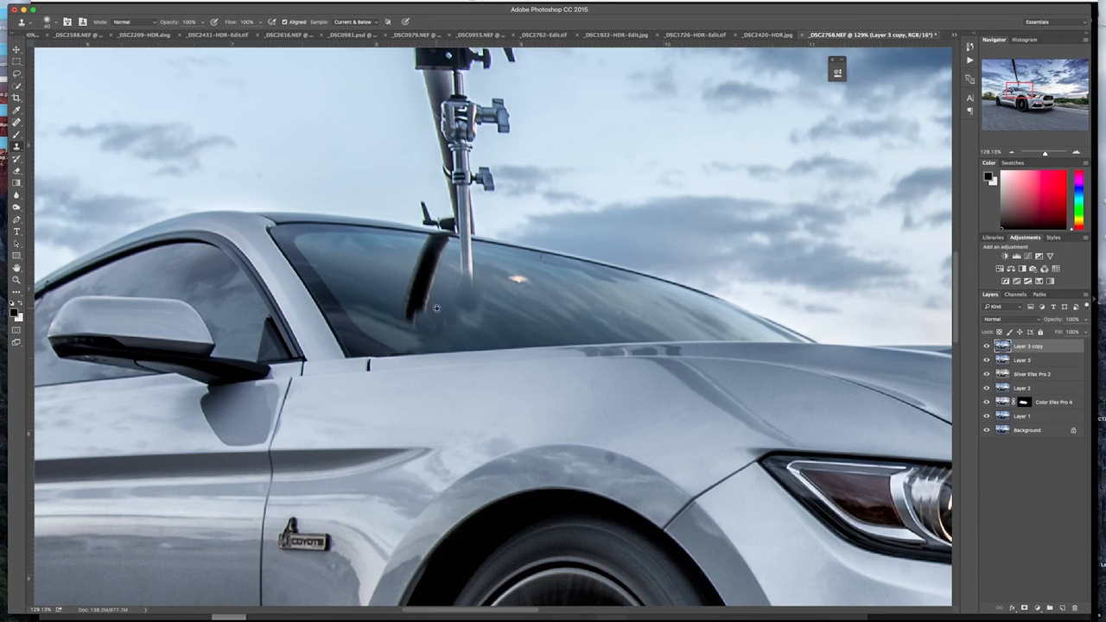
Rebuild the pillar reflection on the window and clone out the pole's reflection edge on the glass
drag(419, 304, 411, 318)
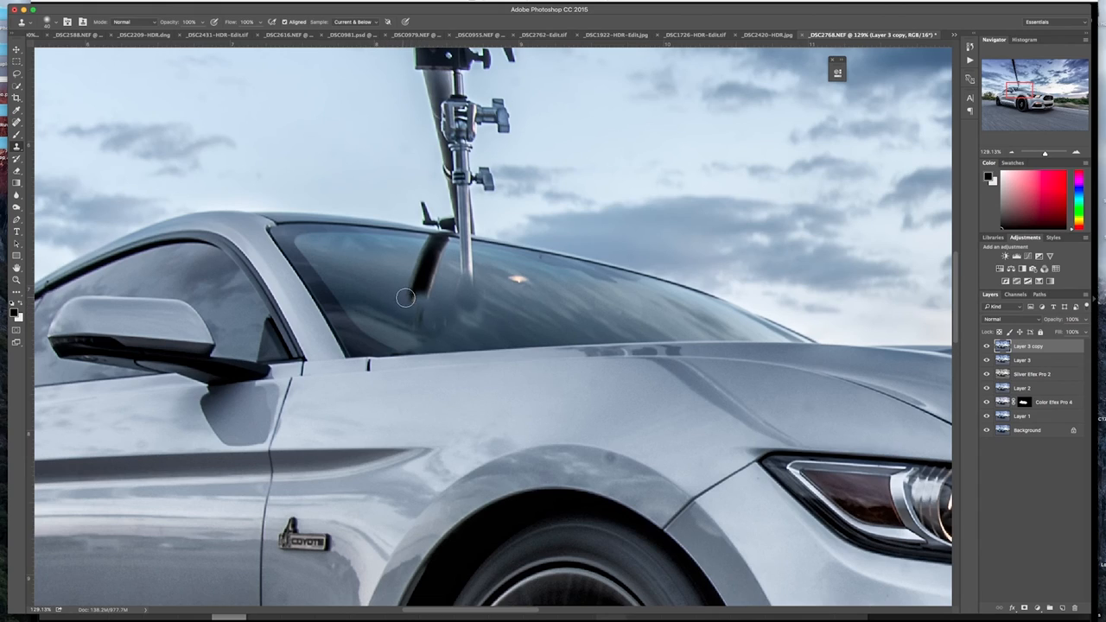
mouse_move(390, 298)
mouse_down()
mouse_move(425, 270)
mouse_move(412, 288)
mouse_up()
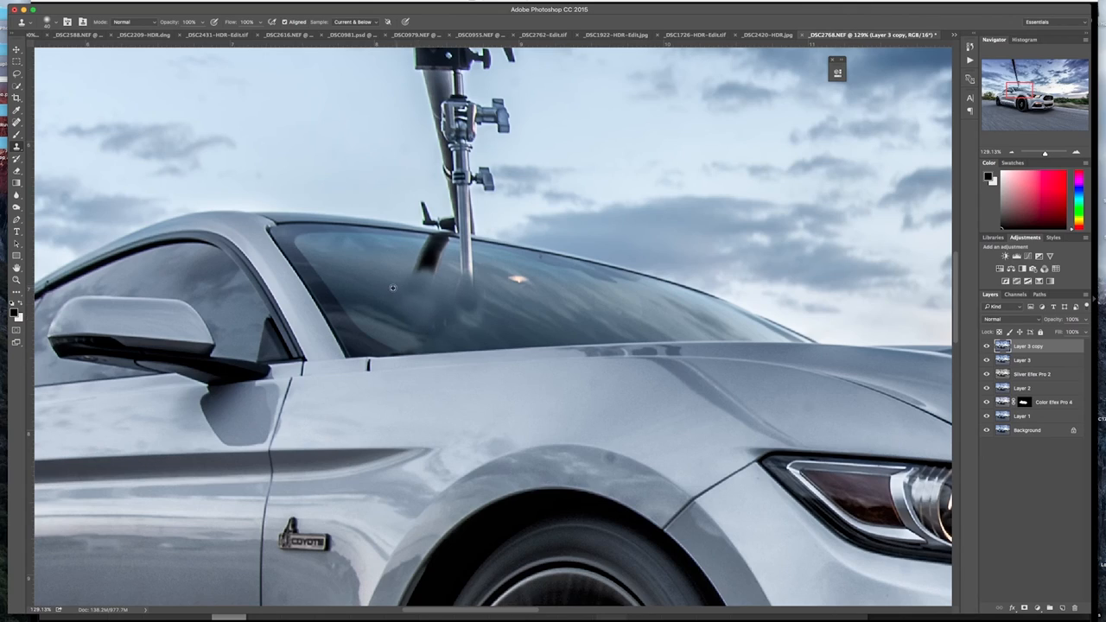
drag(421, 298, 428, 264)
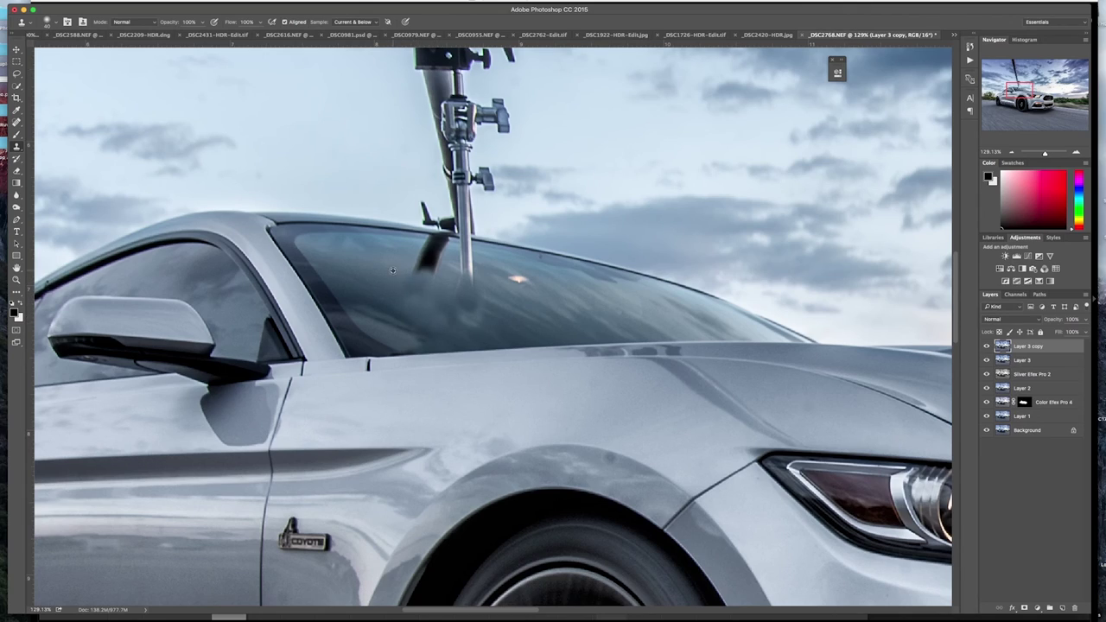
click(434, 236)
drag(432, 238, 446, 232)
click(447, 235)
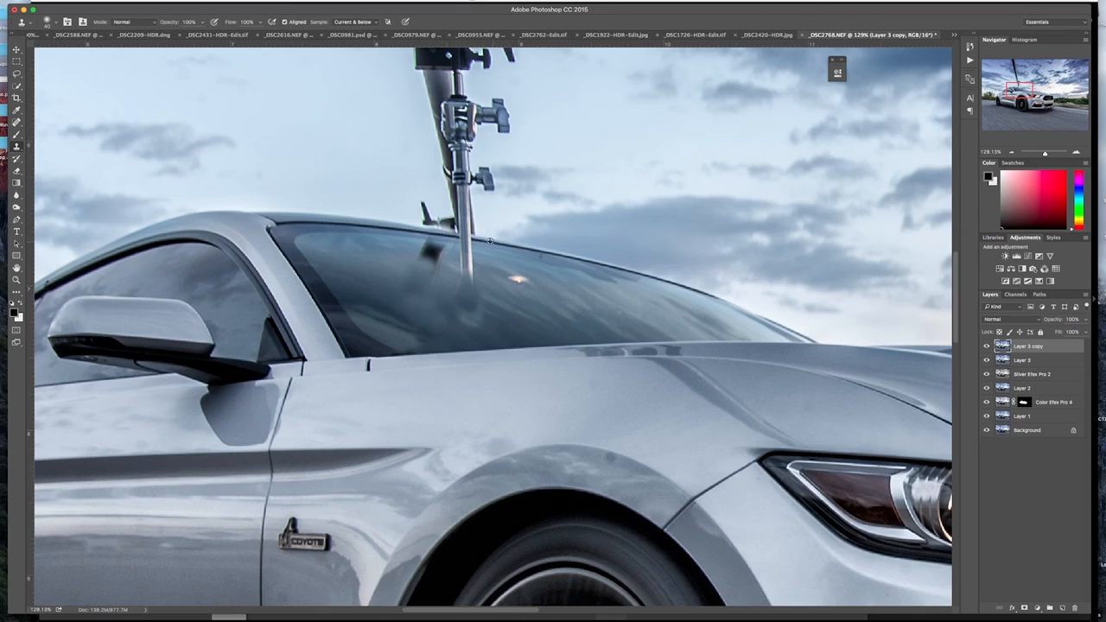
mouse_move(480, 243)
mouse_down()
mouse_move(464, 214)
mouse_move(451, 223)
mouse_up()
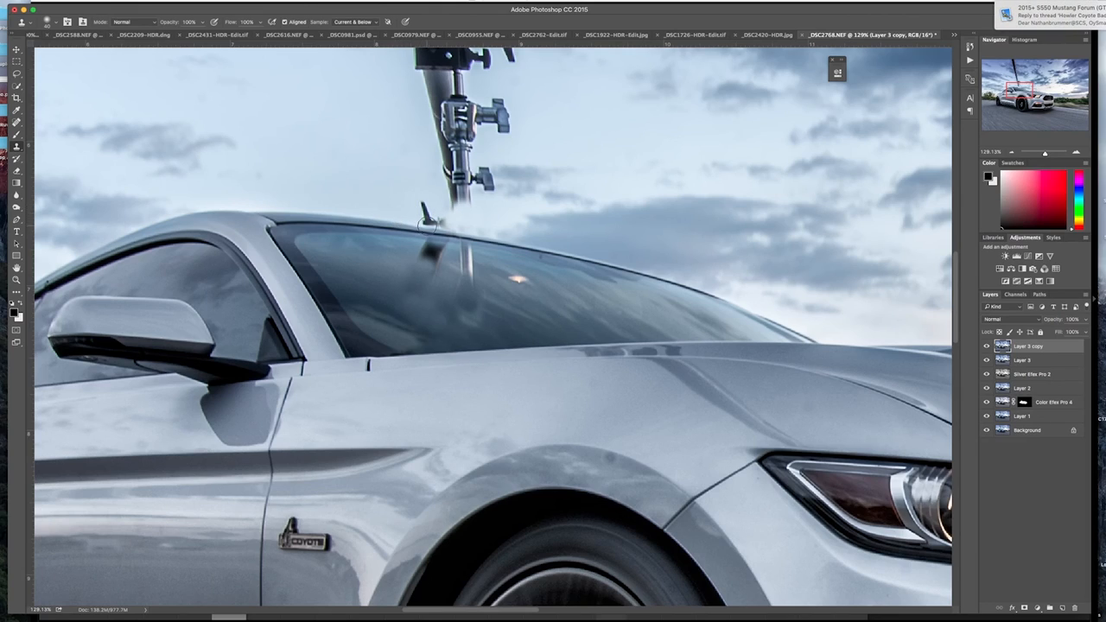
Clone away the dark stub above the window and the dark spot on the windshield
click(427, 222)
mouse_move(428, 223)
mouse_down()
mouse_move(424, 201)
mouse_move(442, 215)
mouse_move(454, 208)
mouse_up()
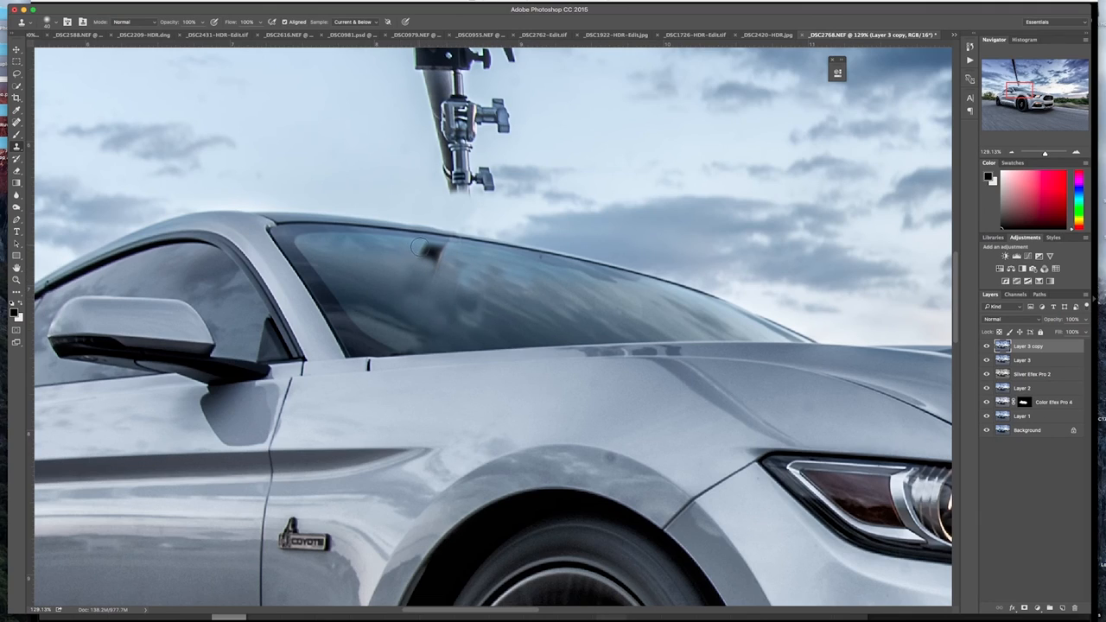
drag(420, 248, 434, 255)
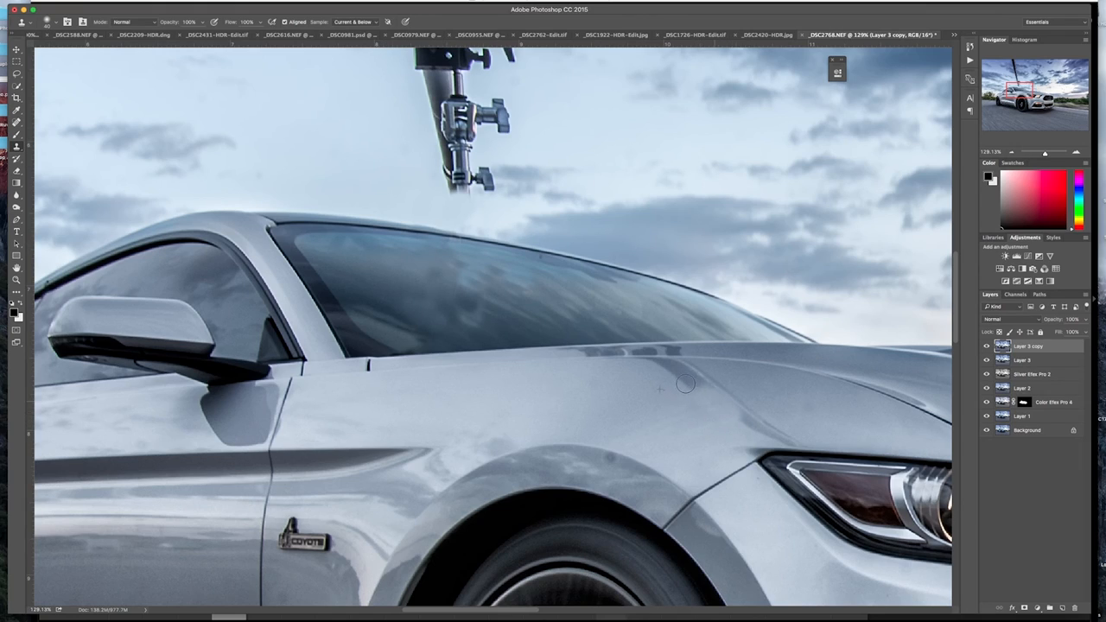
At 85% flow, clone clean hood texture over the blotchy reflections below the windshield
drag(708, 398, 652, 372)
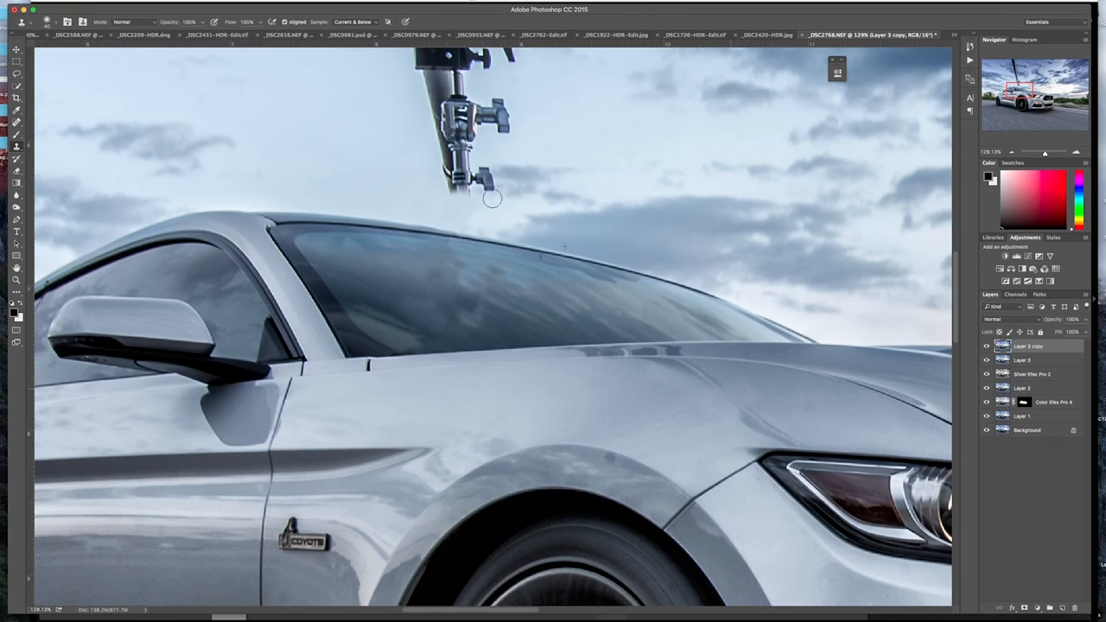
drag(231, 24, 221, 24)
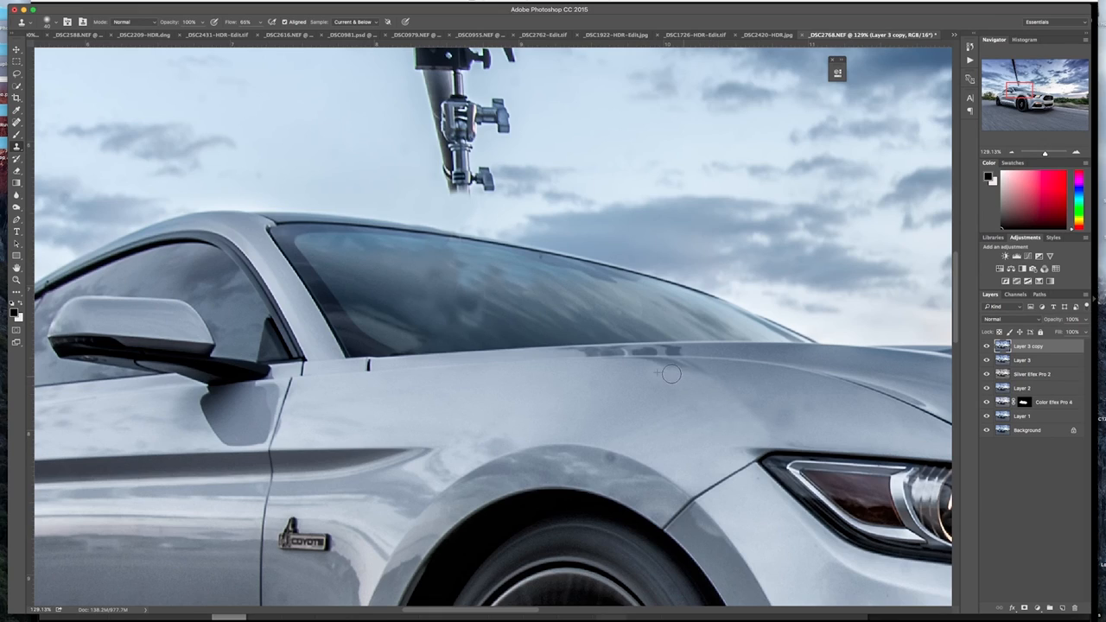
alt+click(614, 379)
drag(661, 370, 651, 376)
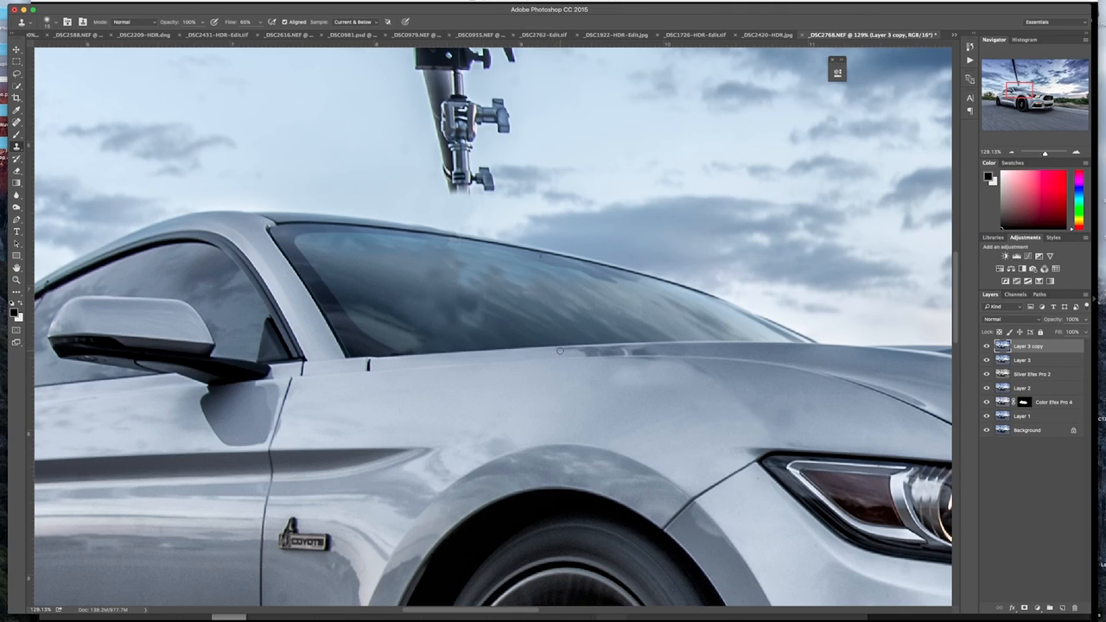
drag(577, 353, 645, 351)
Duplicate the layer and draw a freehand lasso selection around the pole
key(ctrl+0)
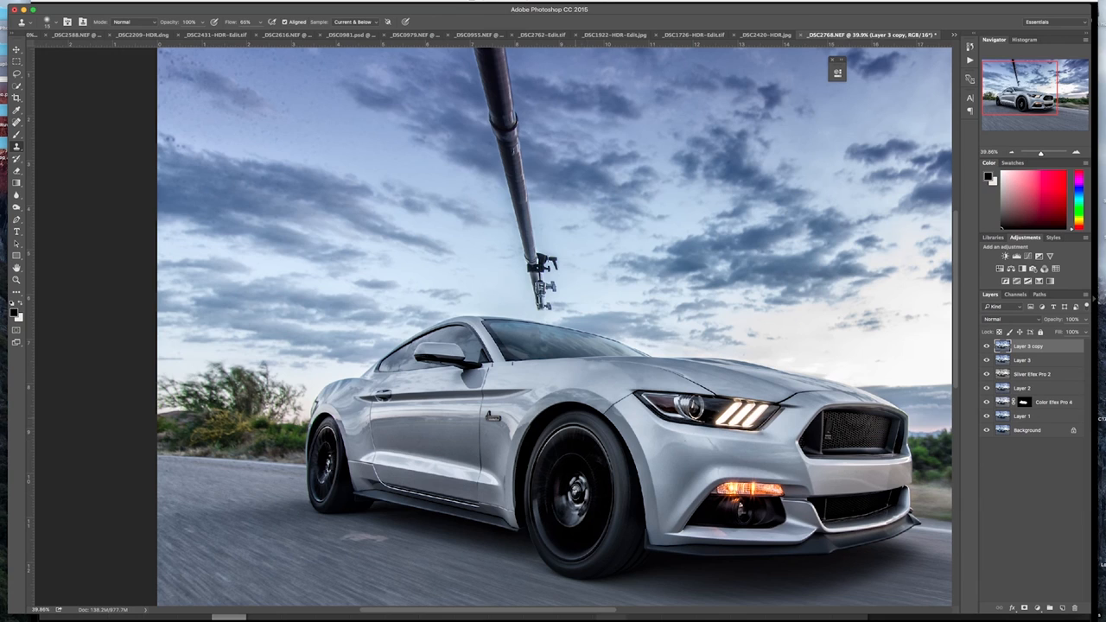
scroll(553, 328, down, 2)
scroll(553, 329, up, 4)
scroll(518, 259, down, 2)
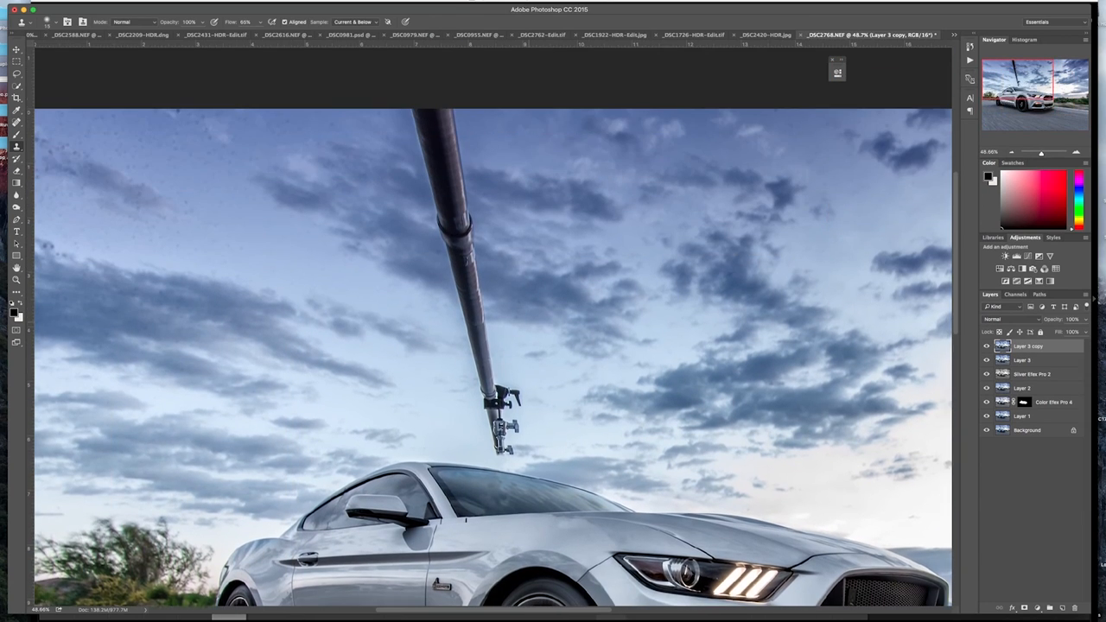
scroll(528, 310, down, 2)
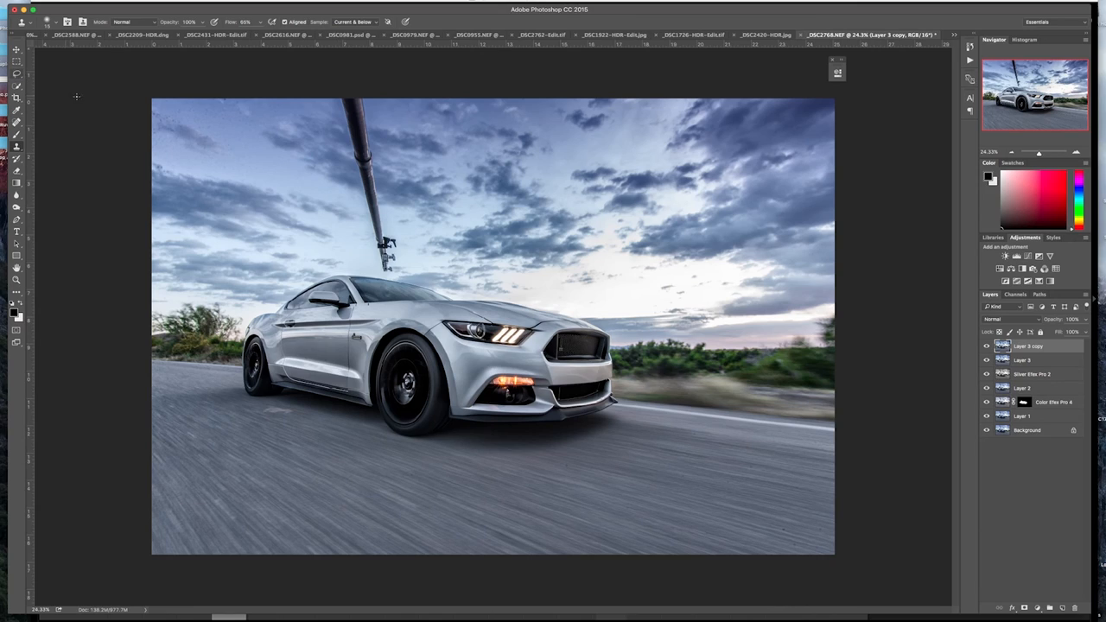
key(super+j)
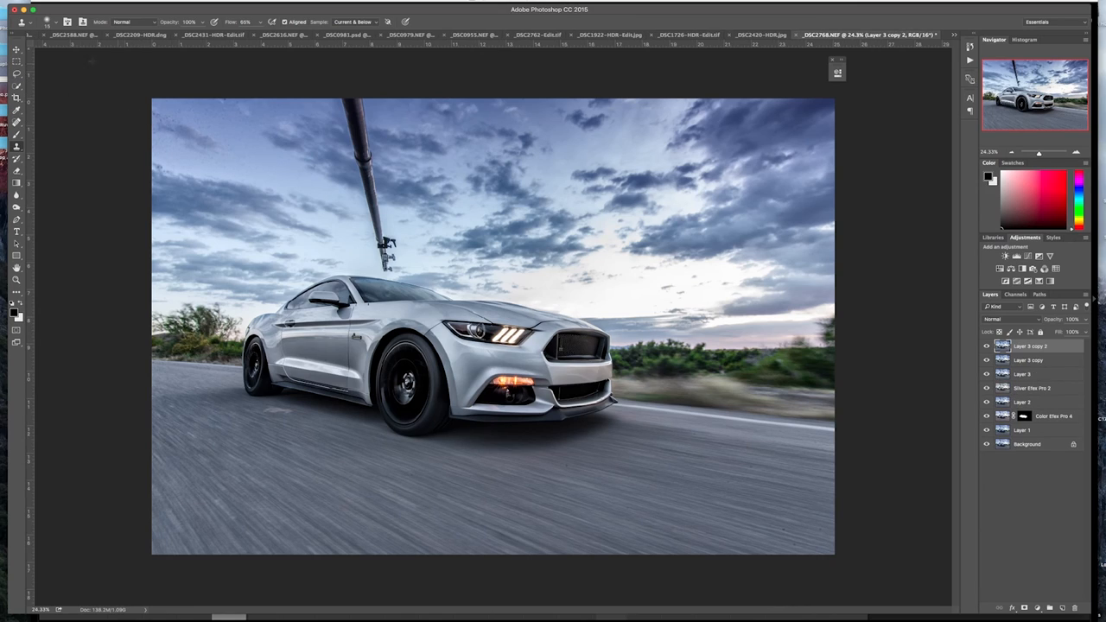
click(16, 75)
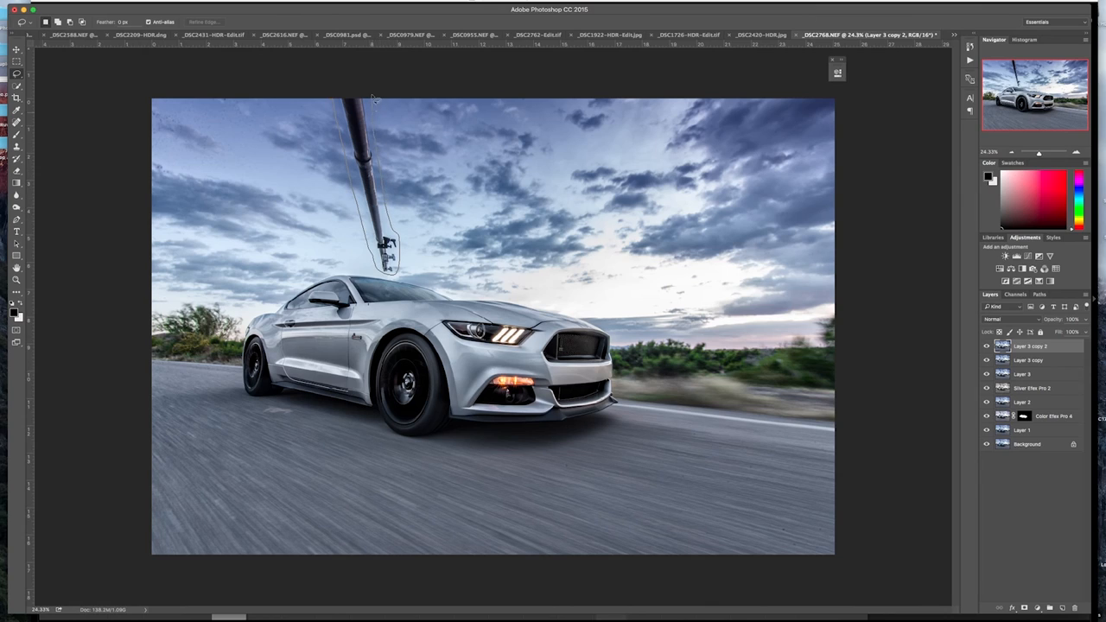
drag(377, 145, 370, 97)
Fill the selection with Content-Aware sky via Edit > Fill, then deselect
click(52, 2)
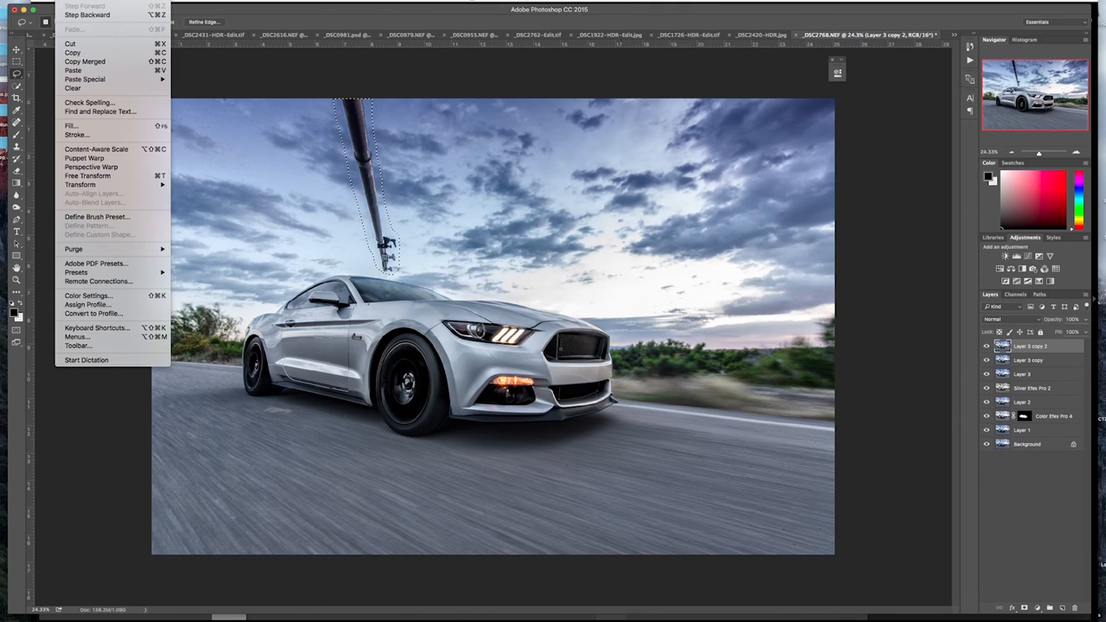
click(90, 130)
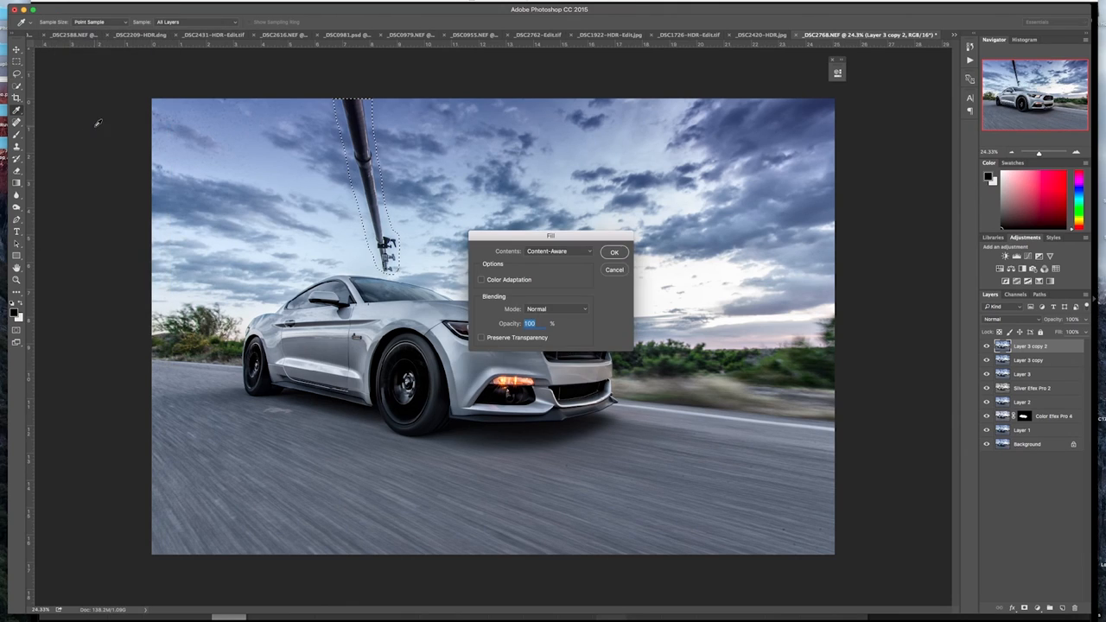
click(612, 253)
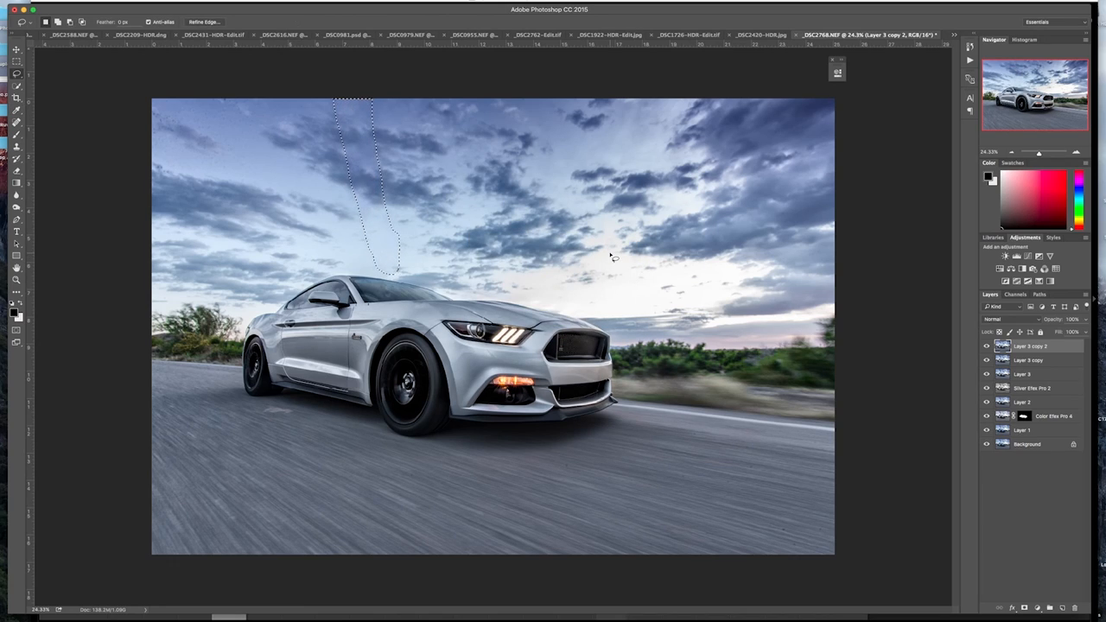
key(super+d)
scroll(270, 432, up, 5)
scroll(270, 427, up, 5)
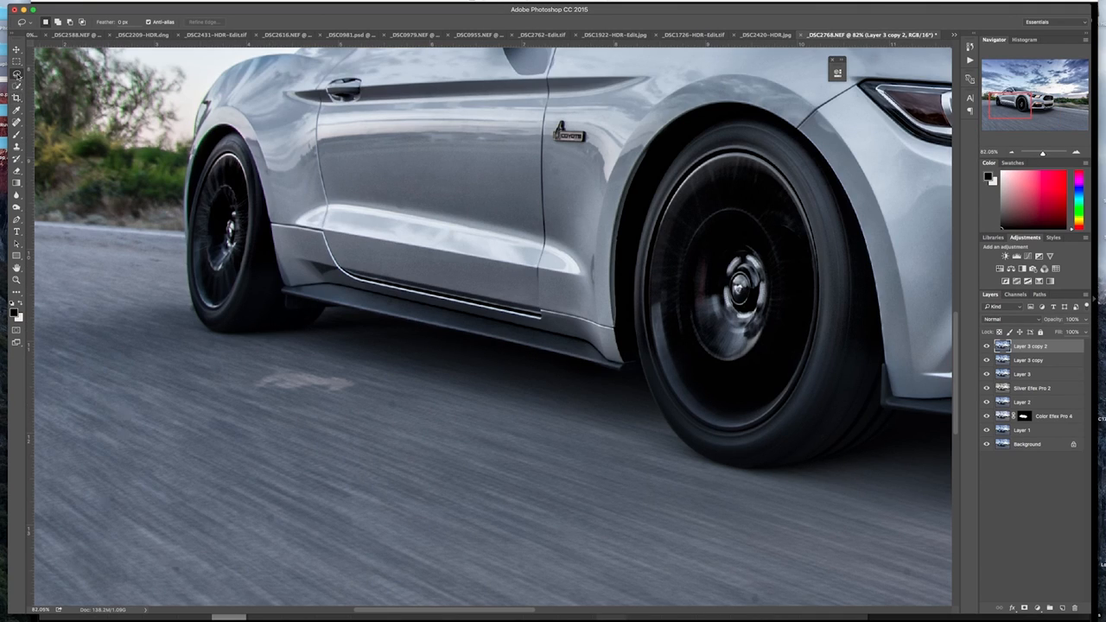
Clone over the pale patch on the road beneath the car, then fit the image on screen
click(16, 147)
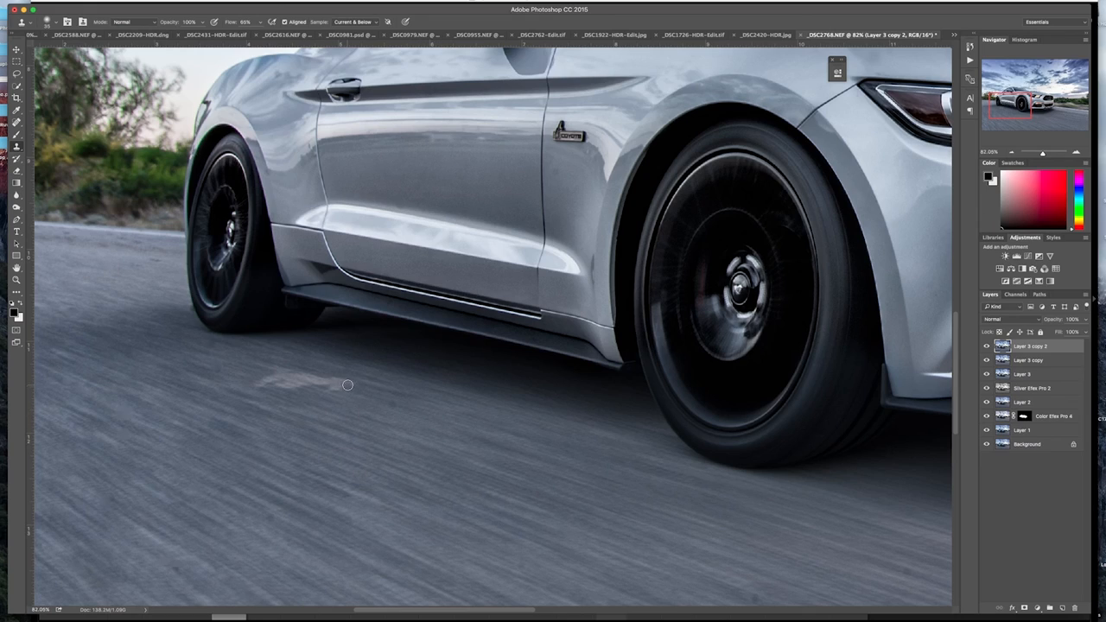
mouse_move(341, 385)
mouse_down()
mouse_move(272, 373)
mouse_move(281, 381)
mouse_up()
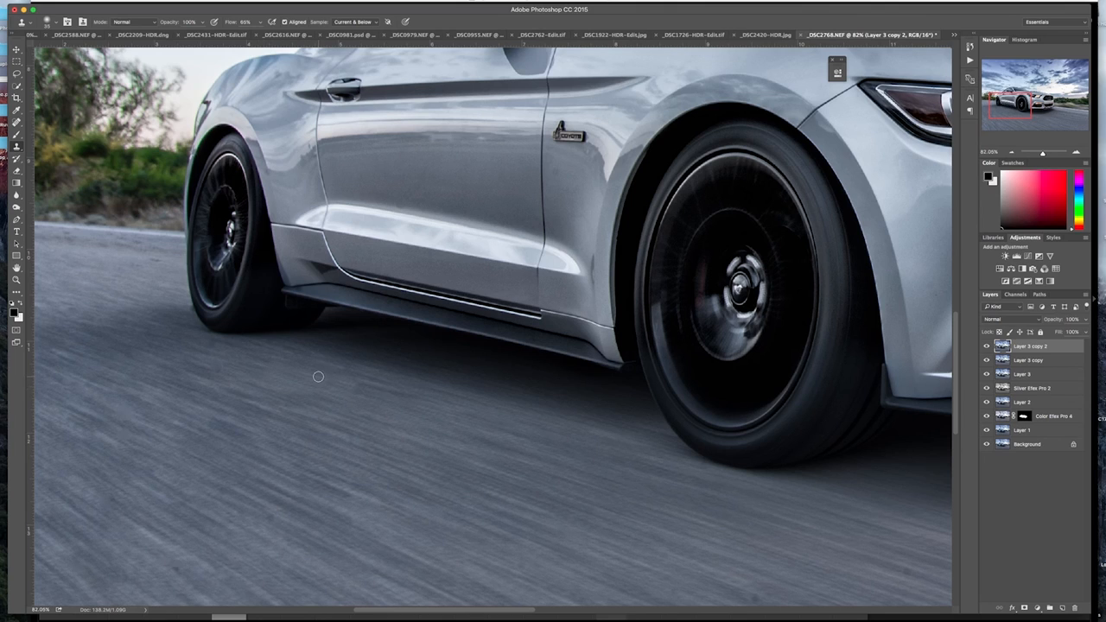
key(ctrl+0)
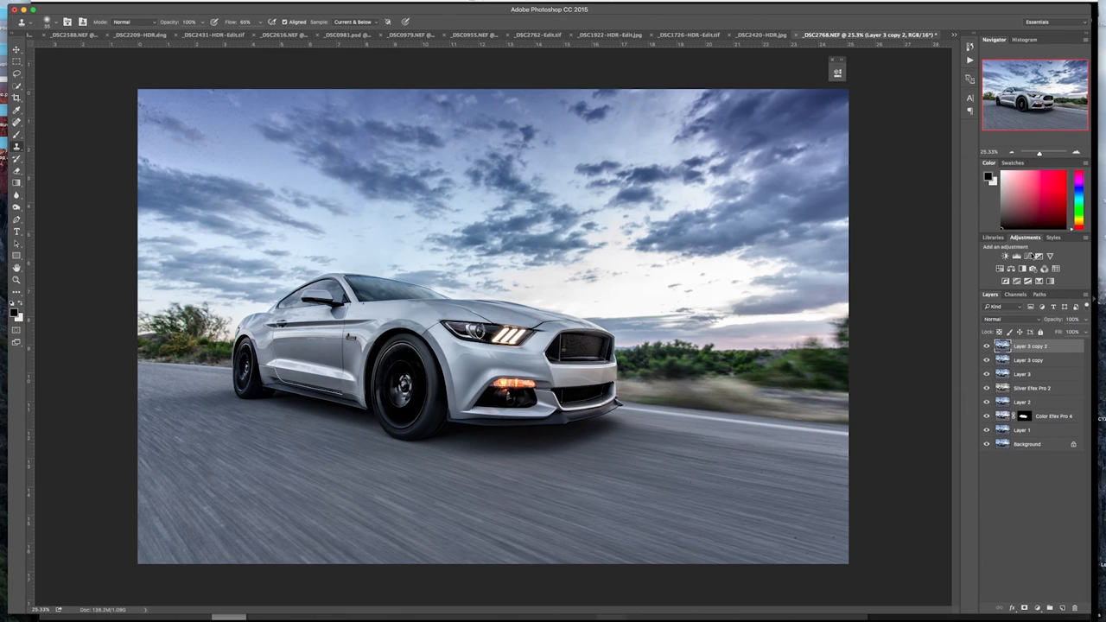
Add a Curves adjustment with an S-curve: shadows pulled down, highlights raised
click(1028, 256)
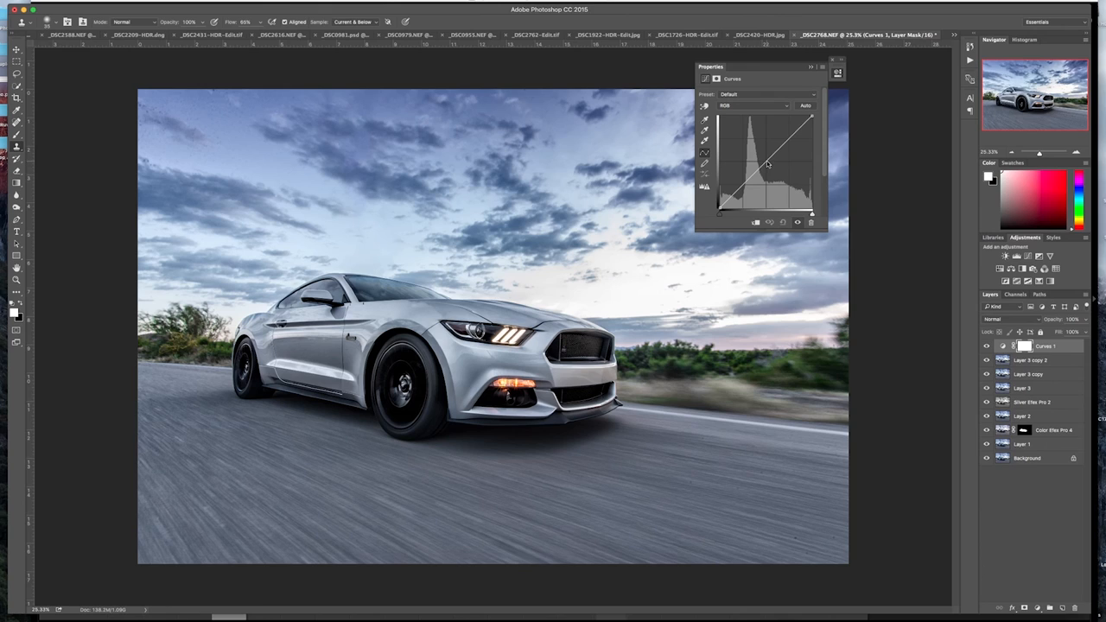
drag(768, 164, 757, 180)
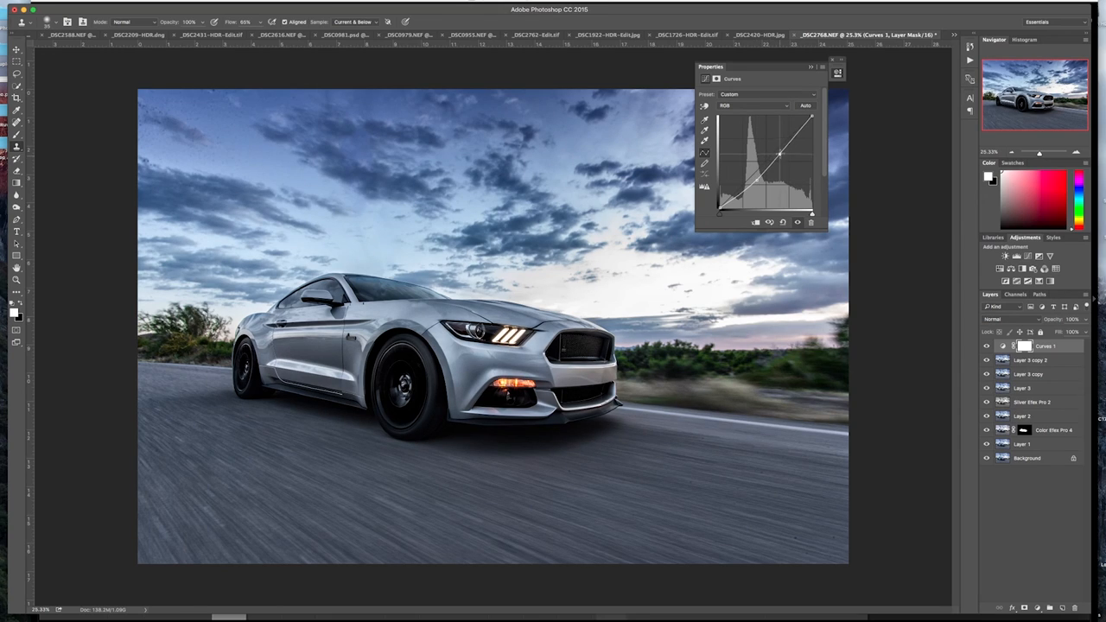
drag(776, 159, 781, 152)
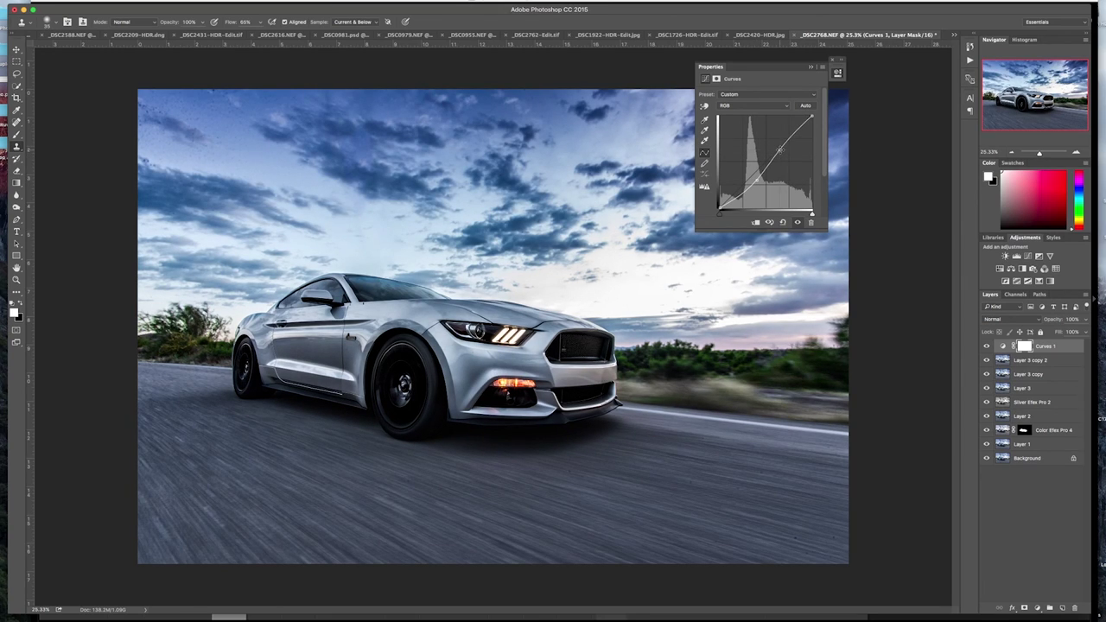
click(811, 67)
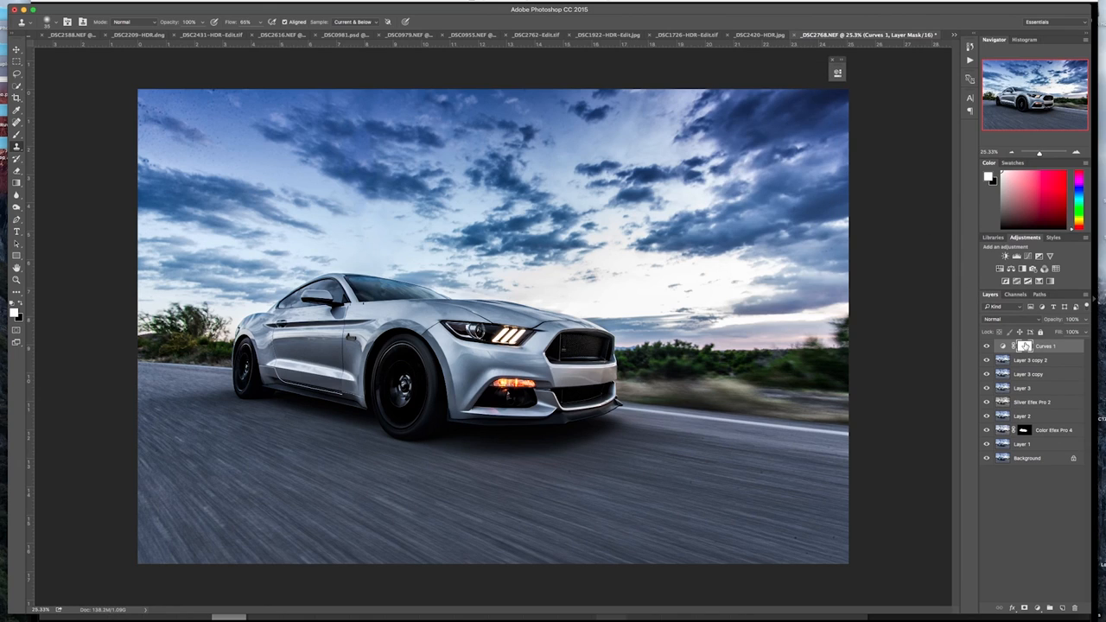
Invert its mask to black and brush white over the road on the right toward the front bumper
key(x)
key(ctrl+i)
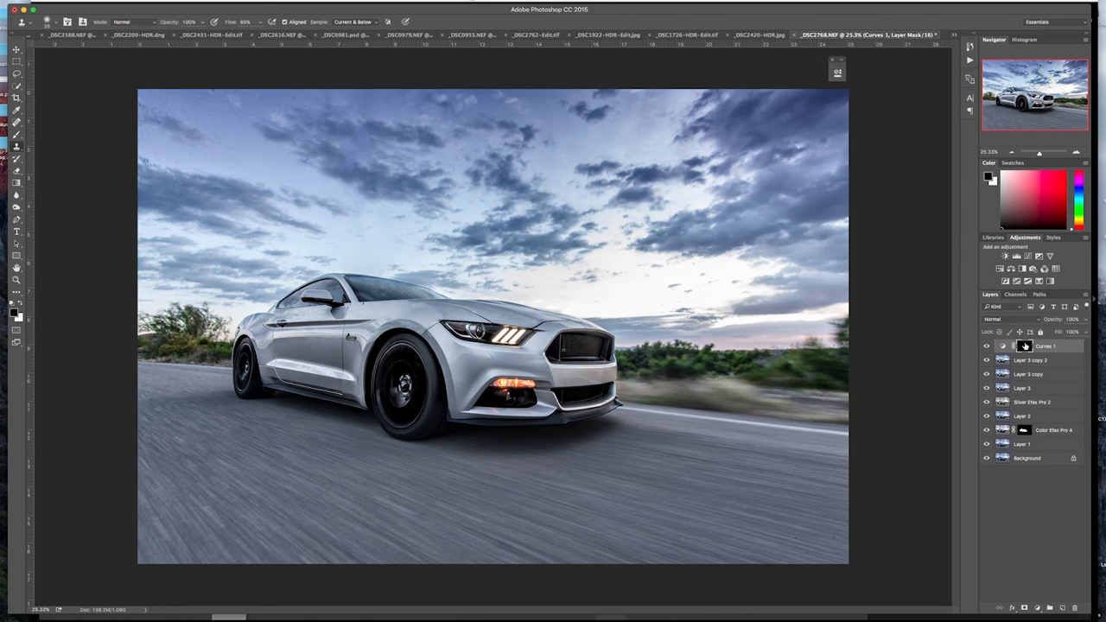
key(b)
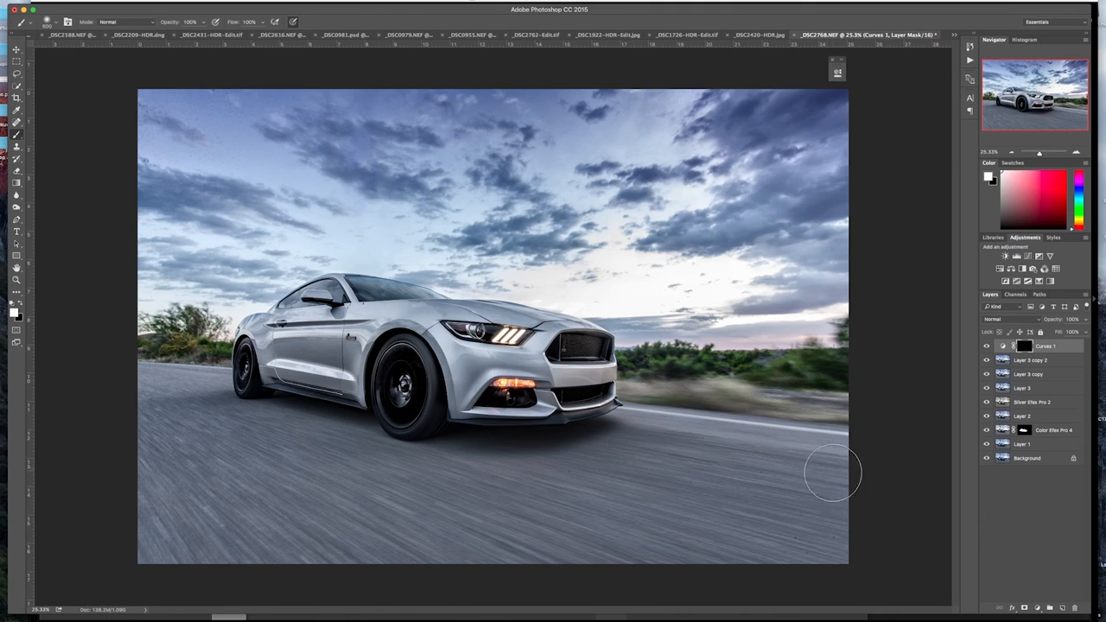
drag(825, 475, 751, 440)
mouse_move(825, 466)
mouse_down()
mouse_move(642, 430)
mouse_move(829, 458)
mouse_move(817, 553)
mouse_move(597, 519)
mouse_move(515, 456)
mouse_move(467, 475)
mouse_move(401, 474)
mouse_move(454, 451)
mouse_move(536, 527)
mouse_move(674, 562)
mouse_move(471, 566)
mouse_move(319, 467)
mouse_move(354, 430)
mouse_move(203, 423)
mouse_move(146, 398)
mouse_move(195, 376)
mouse_move(231, 389)
mouse_move(169, 445)
mouse_move(164, 540)
mouse_move(240, 527)
mouse_move(260, 475)
mouse_move(406, 553)
mouse_move(237, 566)
mouse_move(376, 579)
mouse_move(791, 566)
mouse_up()
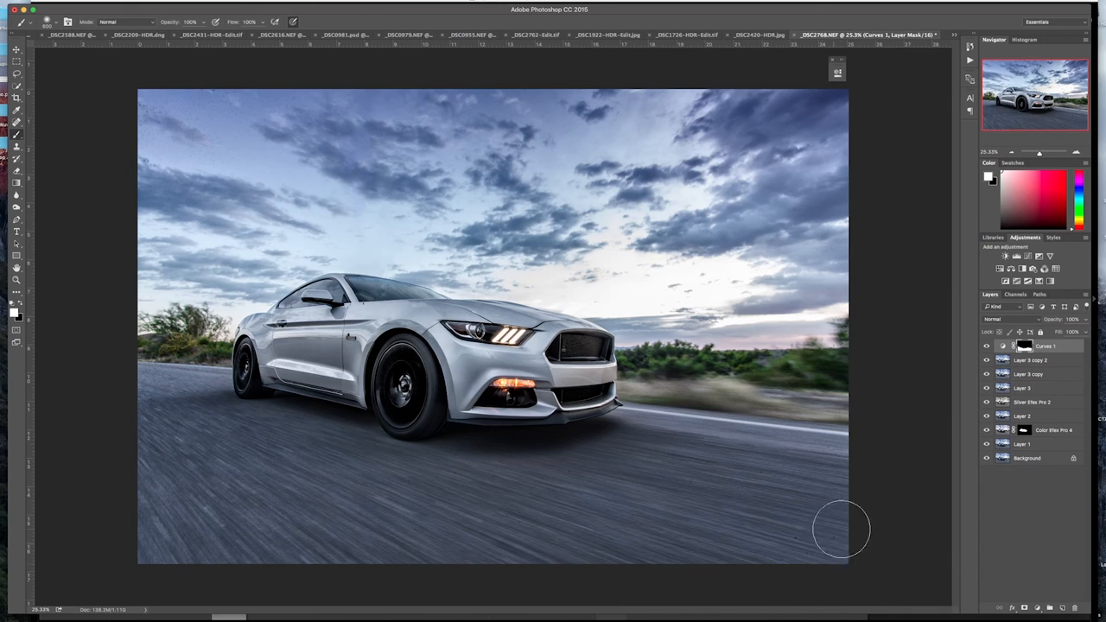
Add Hue/Saturation at about -13 saturation, -6 lightness, and give it a copy of the Curves 1 mask
click(1000, 270)
drag(757, 148, 751, 149)
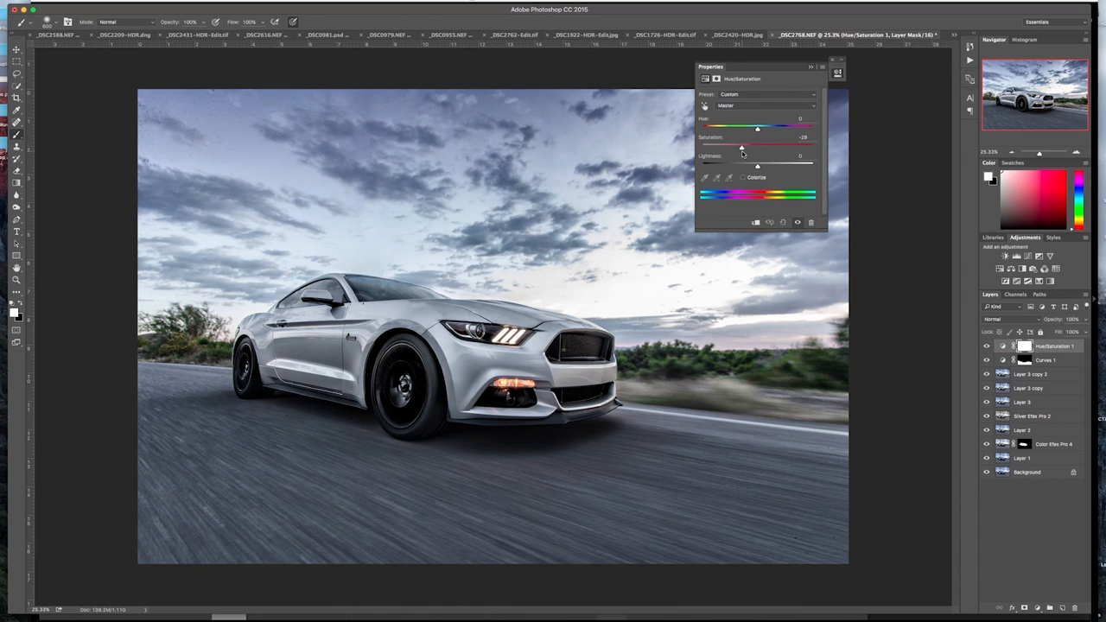
drag(756, 166, 755, 166)
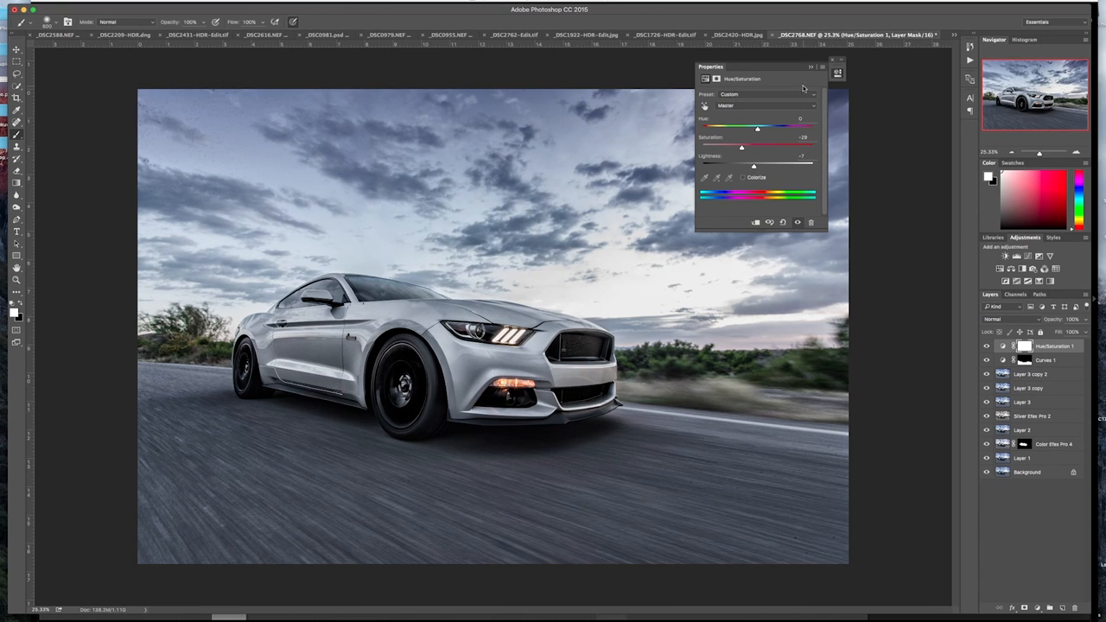
click(812, 68)
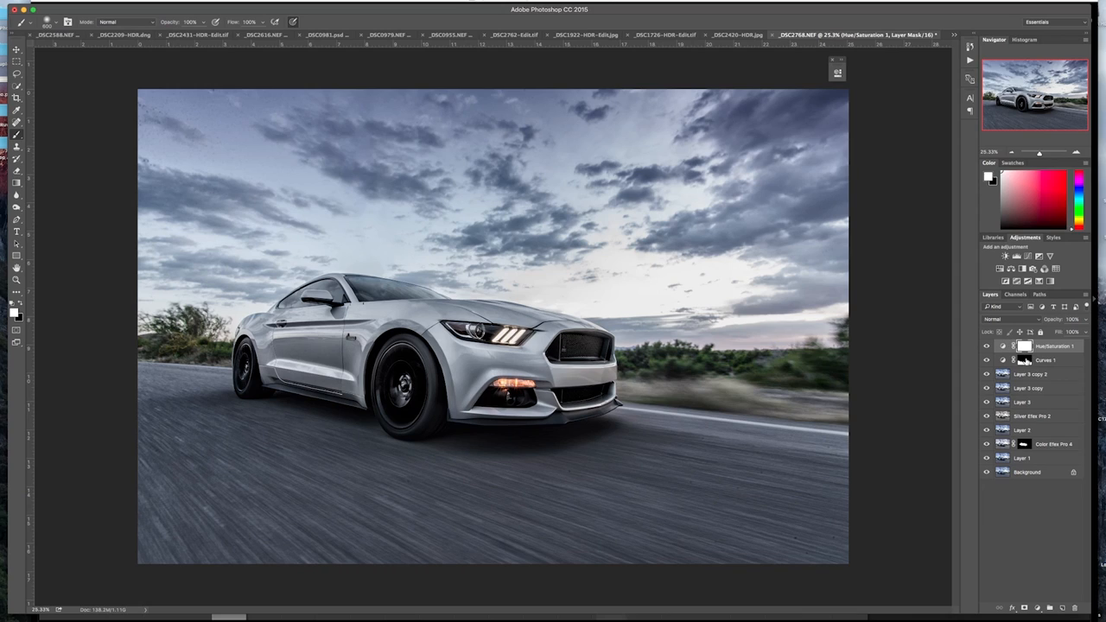
drag(1025, 362, 1026, 347)
click(628, 193)
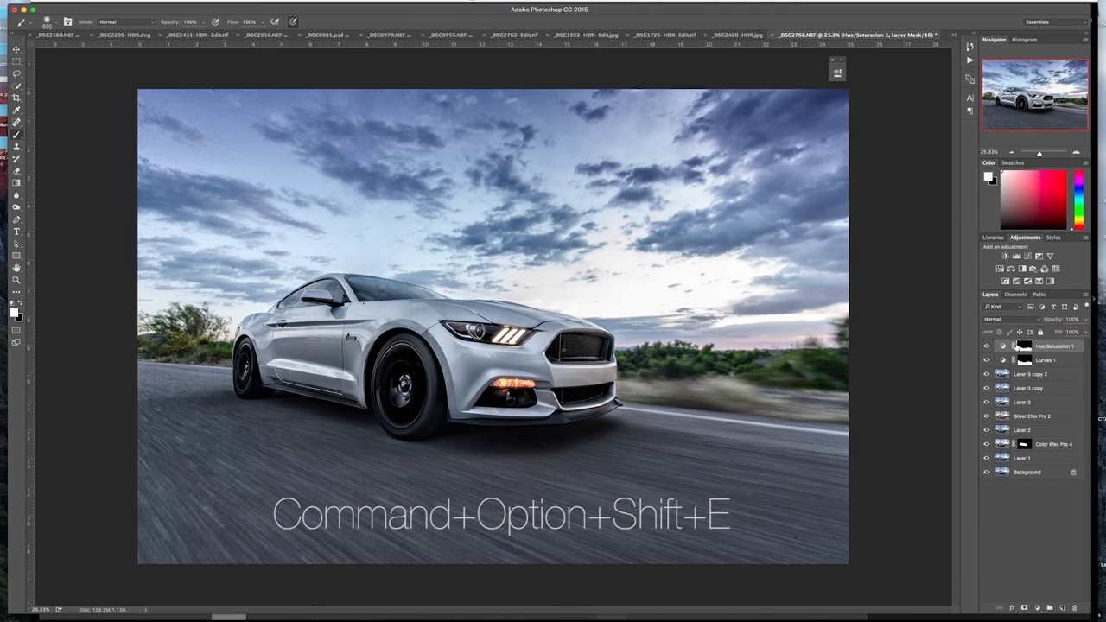
Stamp visible layers to a new top layer and burn the car's shadows at 4% exposure
key(ctrl+alt+shift+e)
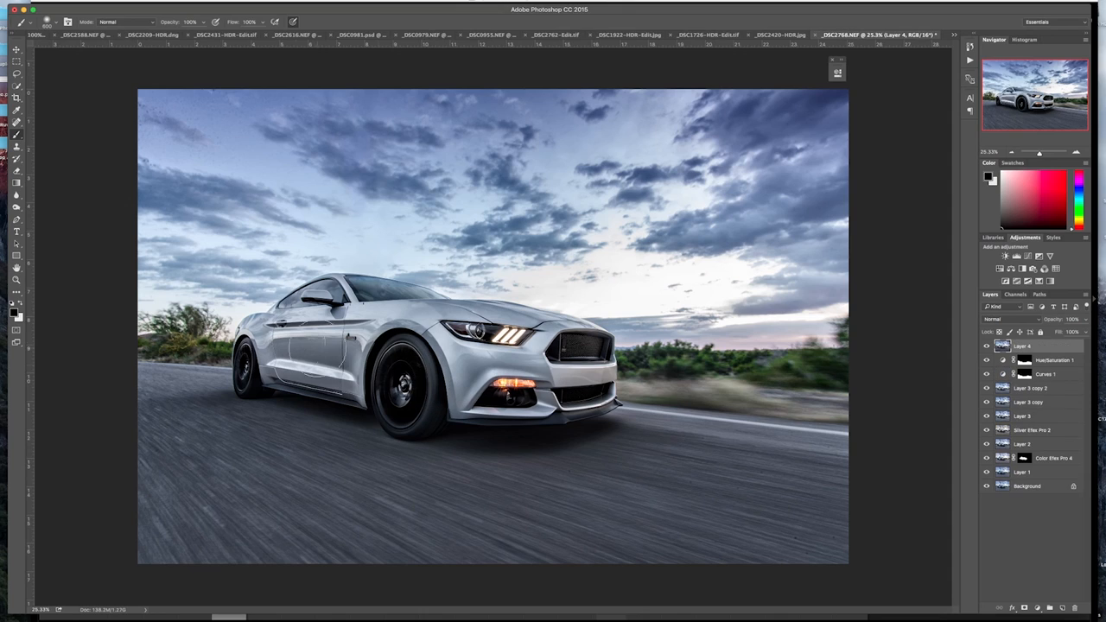
scroll(493, 329, up, 3)
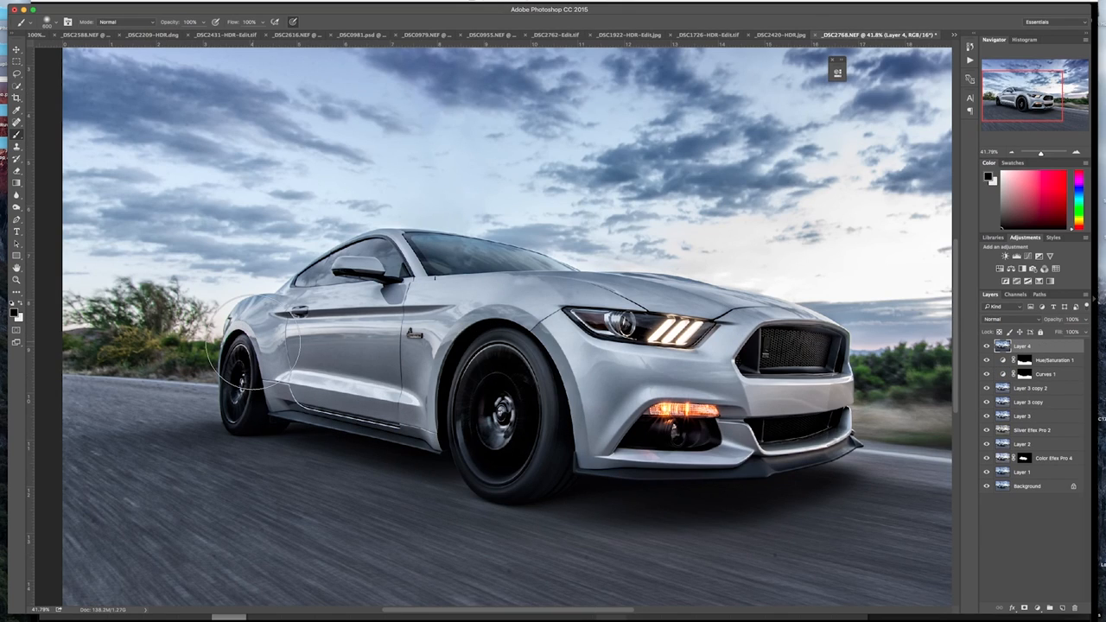
click(15, 207)
right_click(16, 207)
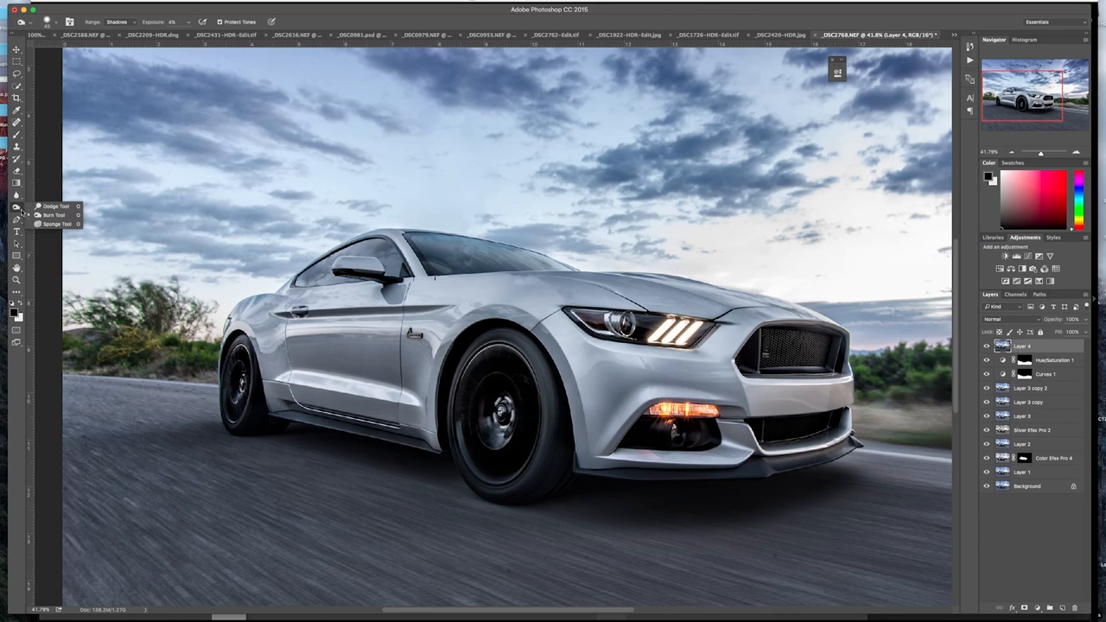
click(52, 216)
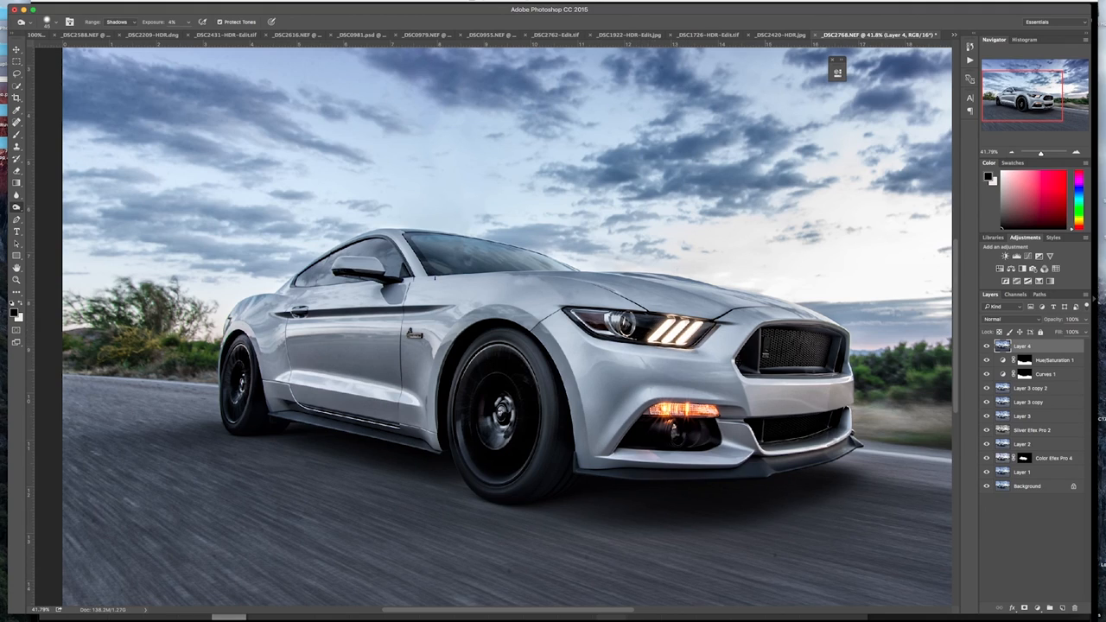
key(p)
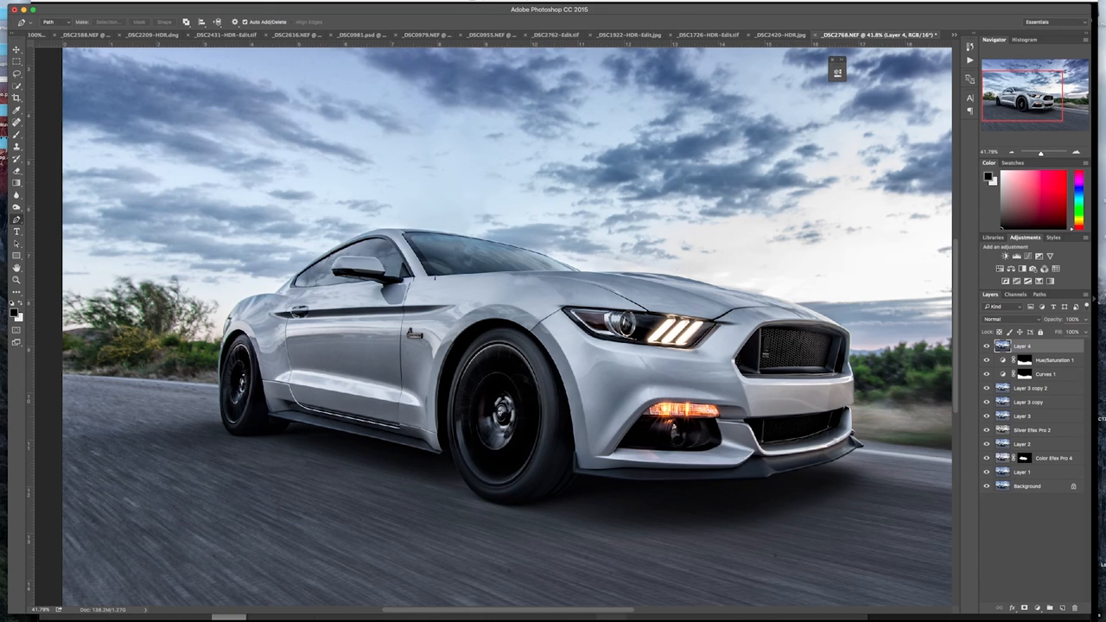
click(16, 207)
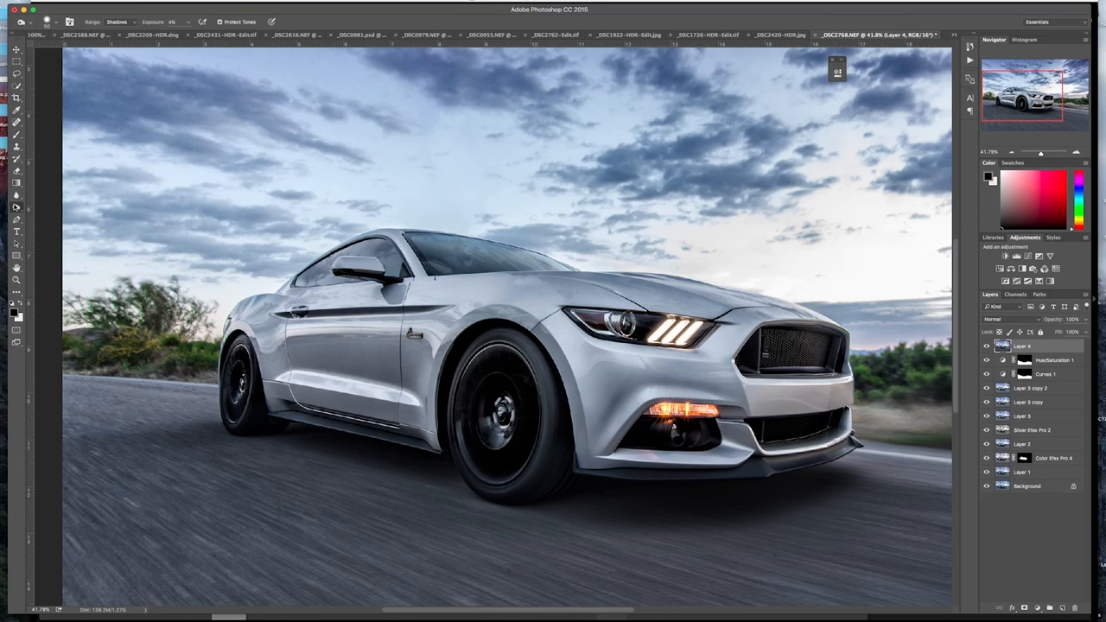
Dodge the car's highlights brighter at 6% exposure on the merged layer
click(16, 209)
click(51, 205)
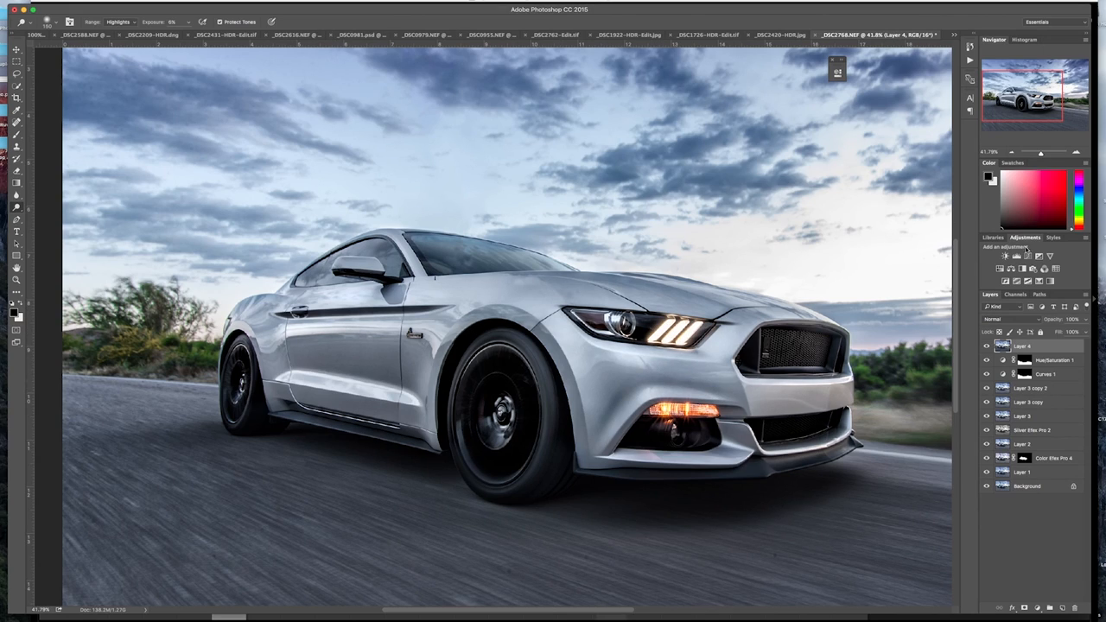
Add a Curves layer with a raised brightening curve and invert its mask to black
click(1016, 258)
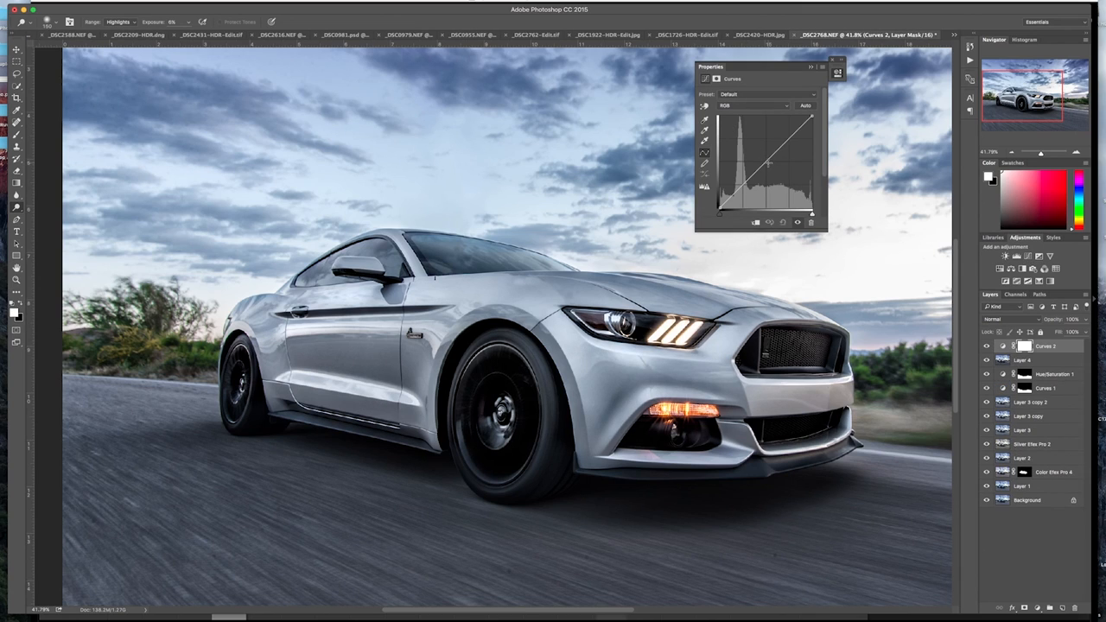
drag(768, 163, 758, 163)
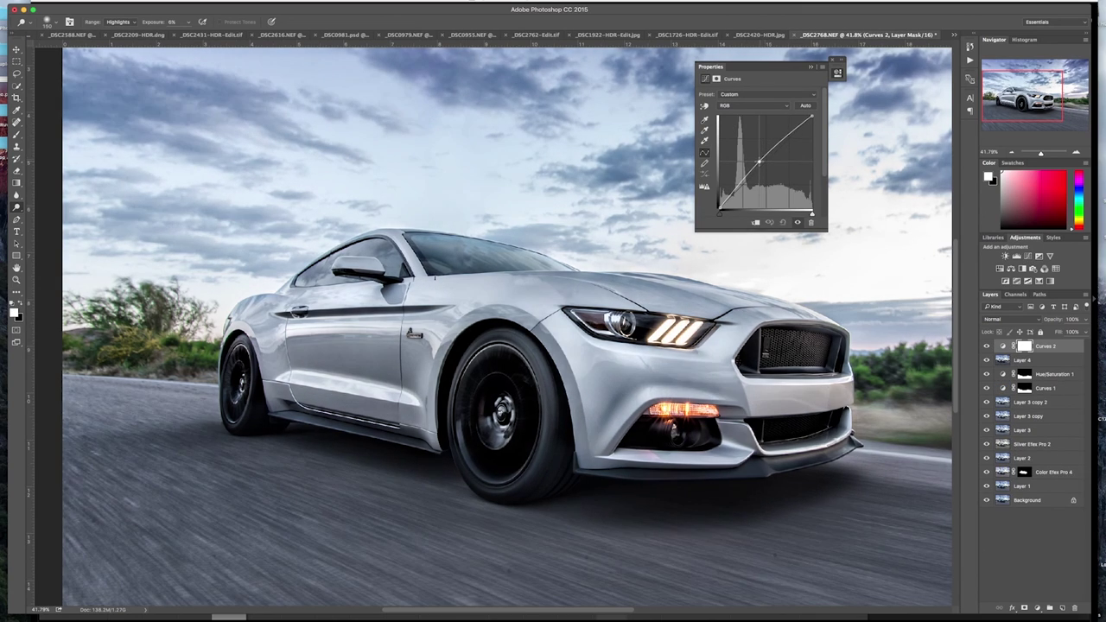
click(810, 67)
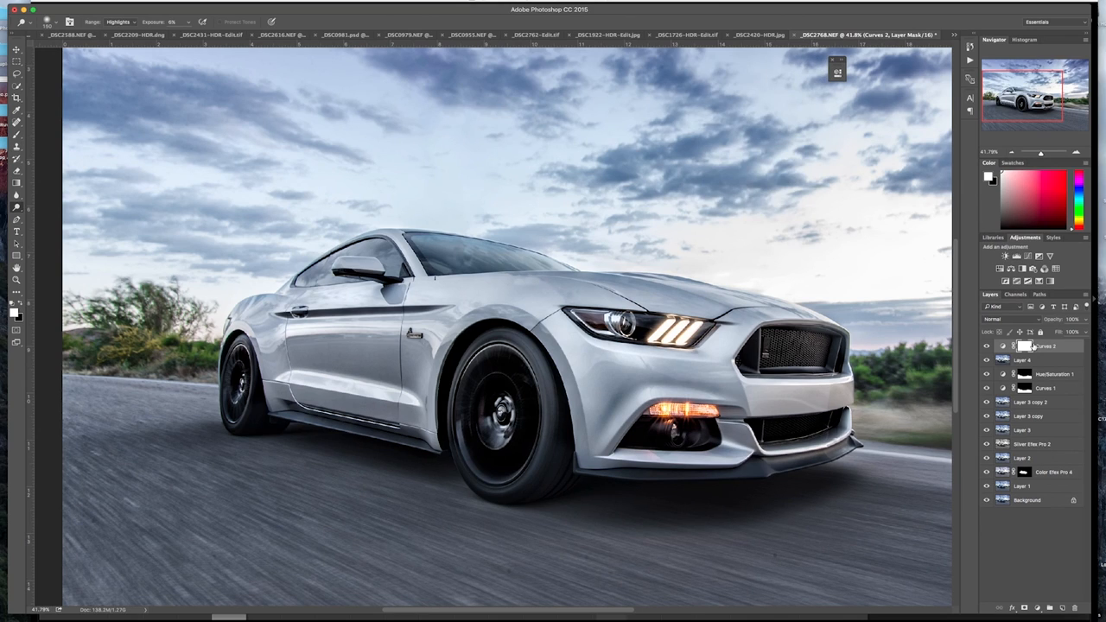
key(x)
key(ctrl+i)
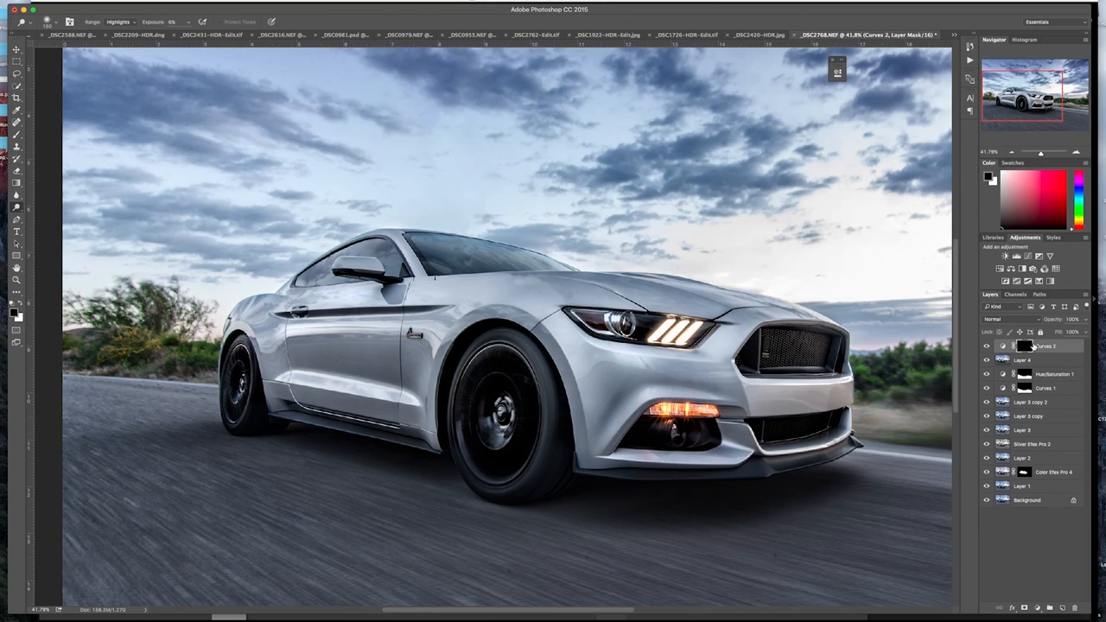
Brush white onto the mask over the front wheel and rear wheel rim
key(b)
mouse_move(518, 372)
mouse_down()
mouse_move(499, 411)
mouse_move(497, 389)
mouse_move(492, 432)
mouse_up()
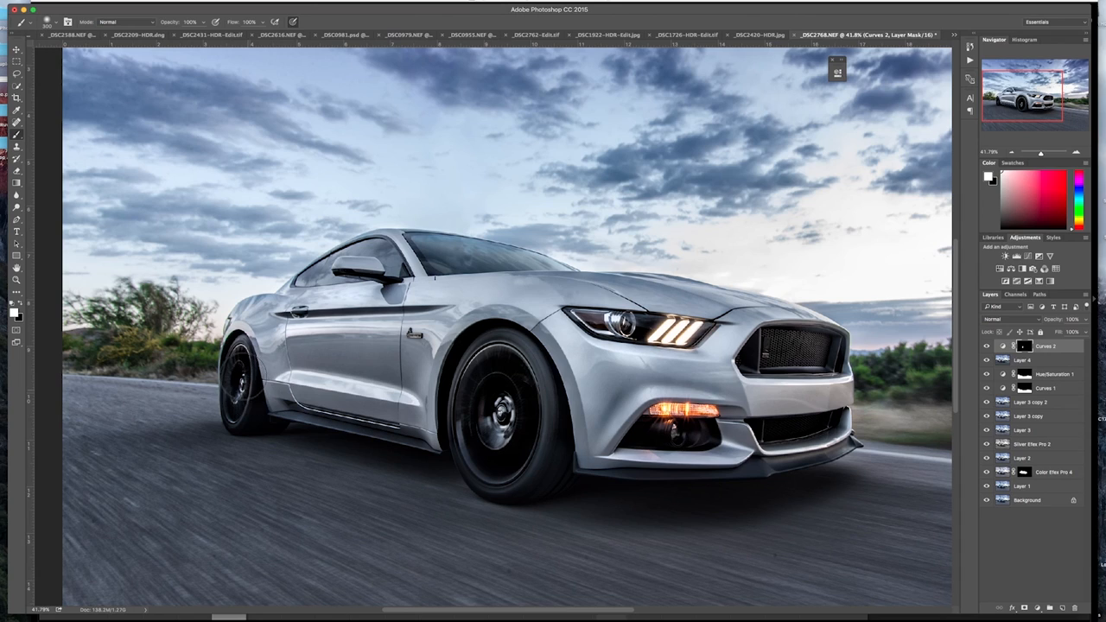
drag(242, 380, 238, 368)
scroll(307, 450, down, 4)
scroll(307, 450, up, 2)
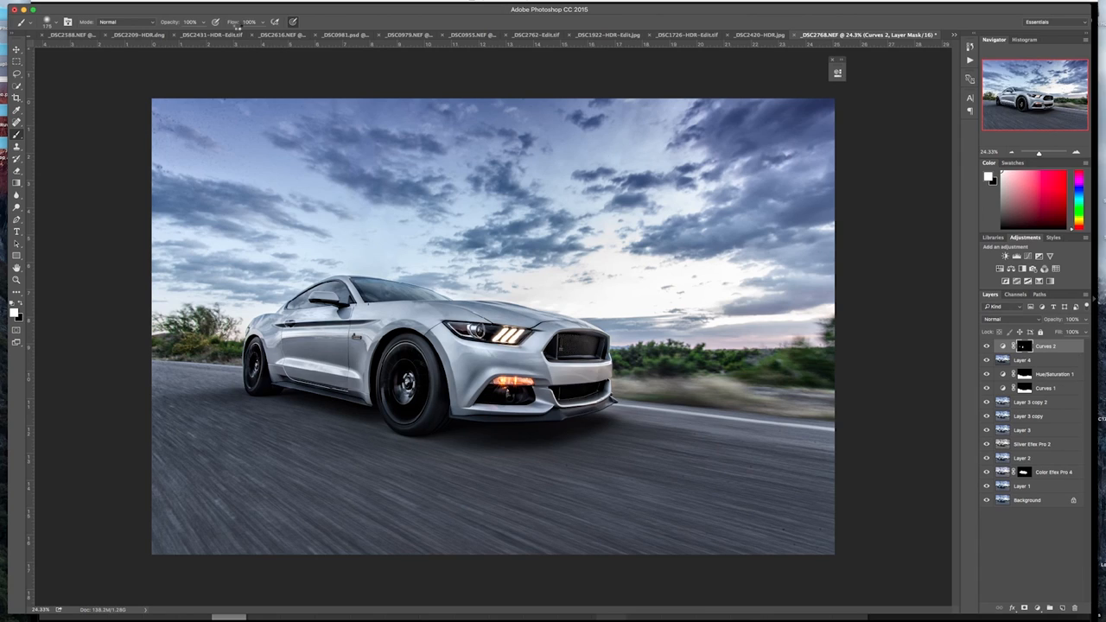
Stamp visible and in Camera Raw Filter set Highlights -8, Clarity +16, Vibrance +13
key(cmd+alt+shift+e)
click(192, 2)
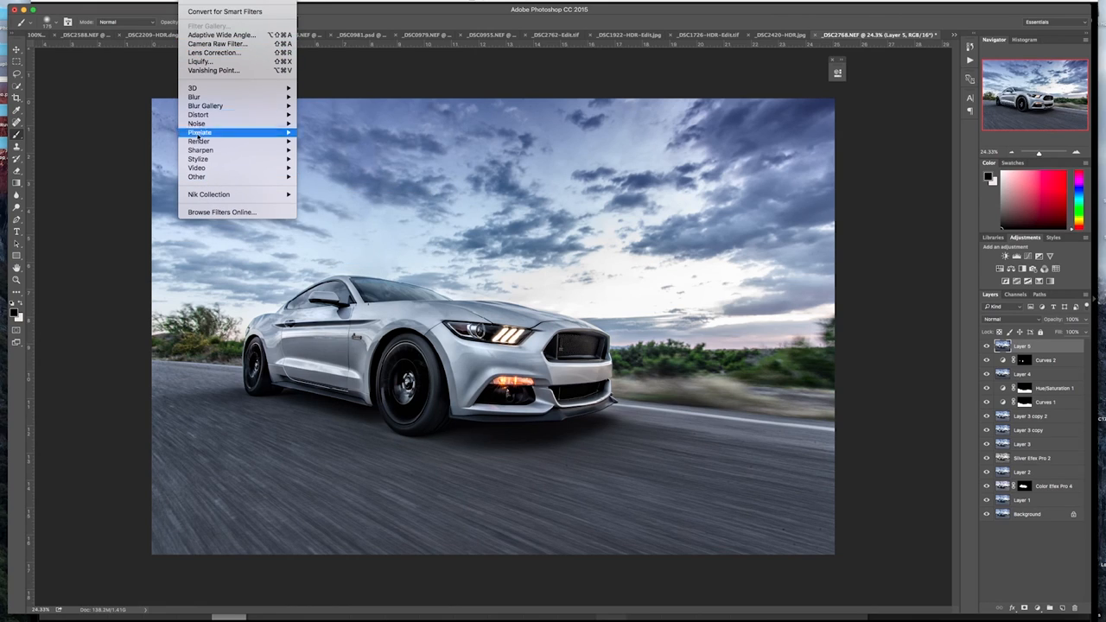
click(216, 43)
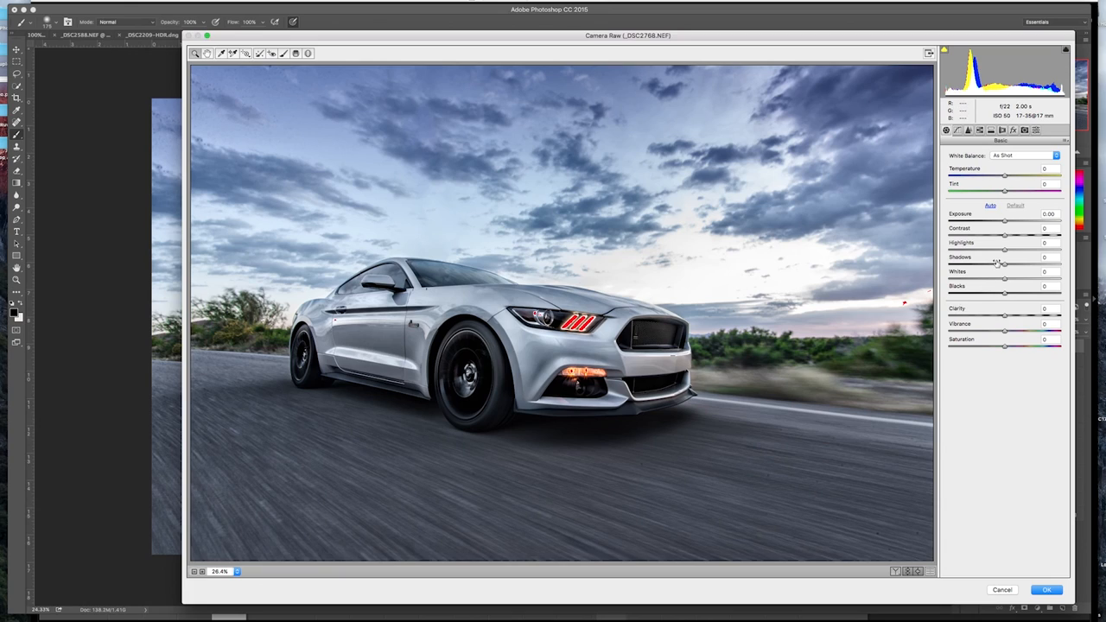
drag(1005, 249, 1000, 249)
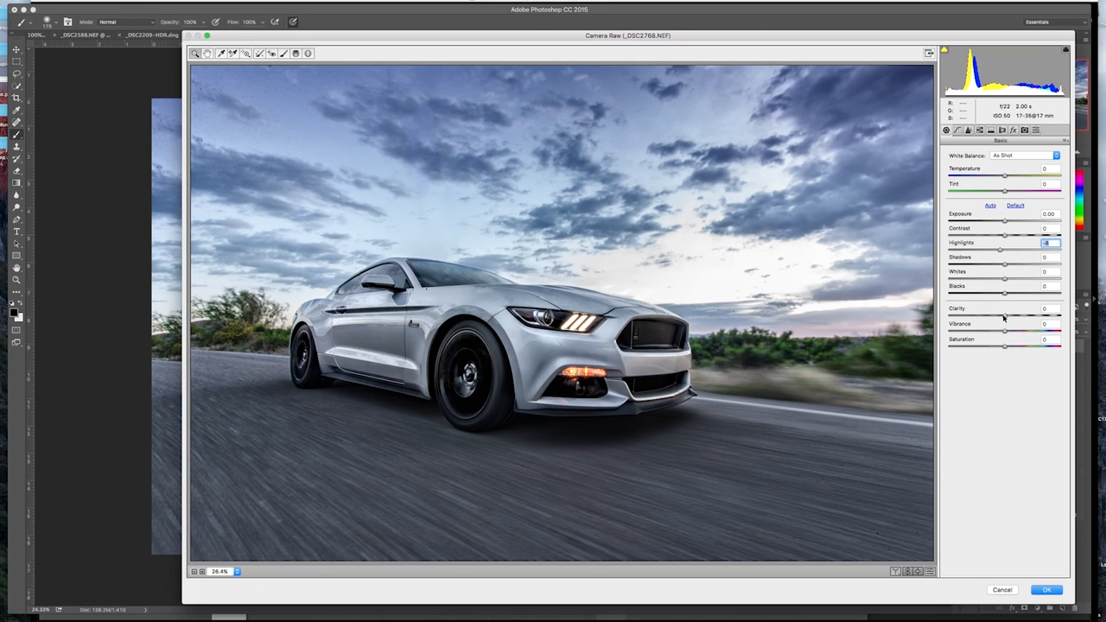
drag(1005, 314, 1013, 316)
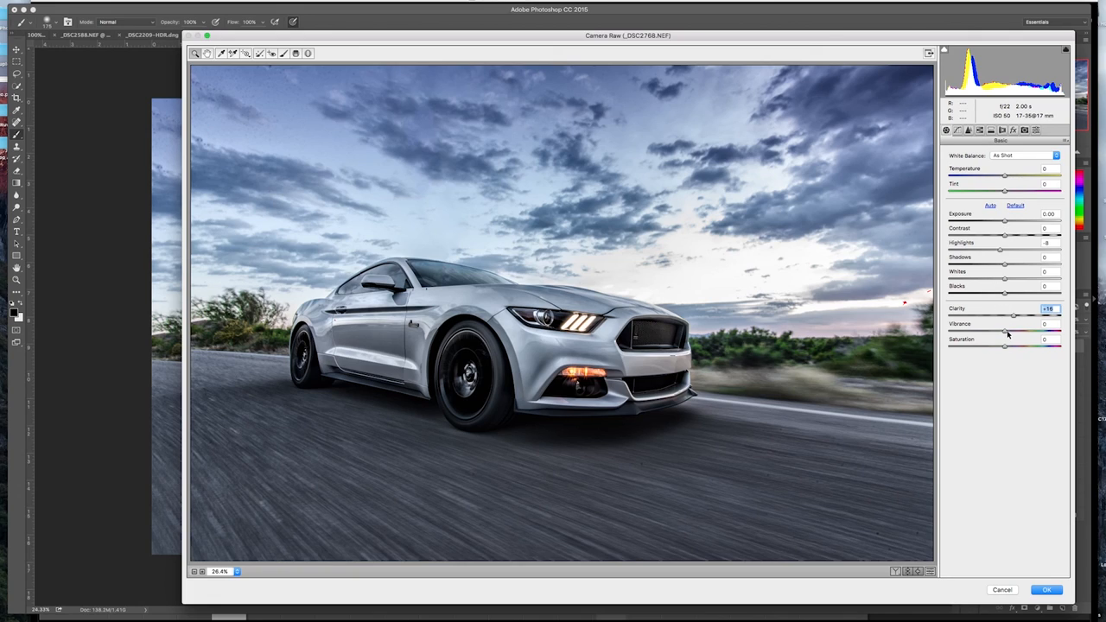
drag(1007, 332, 1009, 331)
click(1016, 331)
Set Sharpening 32 with Masking 88 and Luminance noise reduction 24, then apply
click(1012, 130)
click(971, 132)
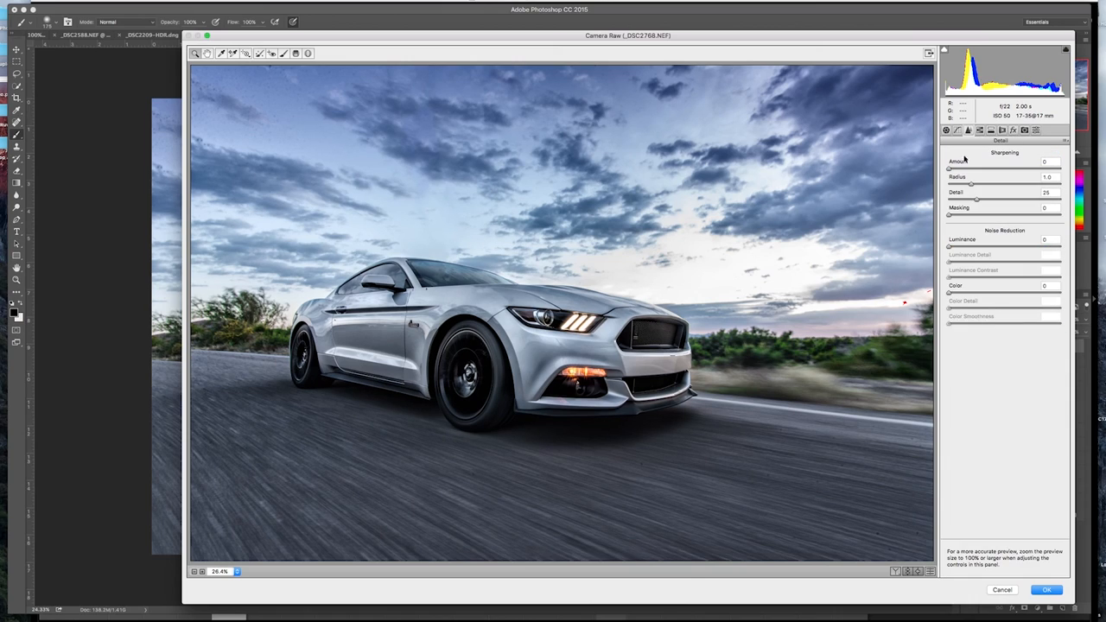
drag(952, 169, 975, 169)
drag(951, 216, 1048, 218)
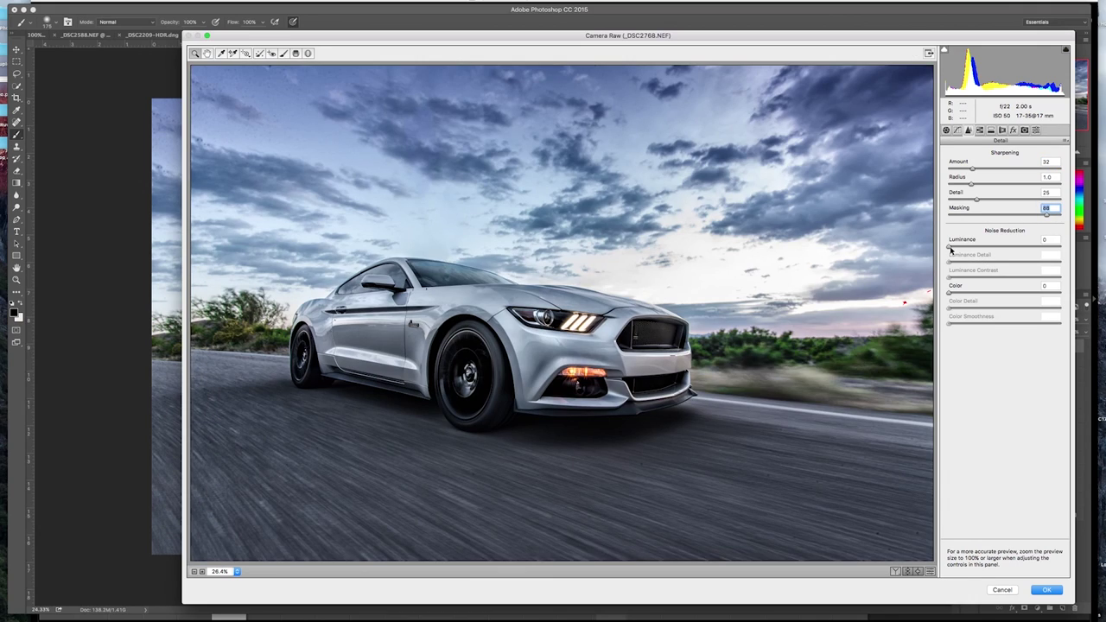
mouse_move(951, 250)
mouse_down()
mouse_move(977, 248)
mouse_move(972, 293)
mouse_up()
click(977, 293)
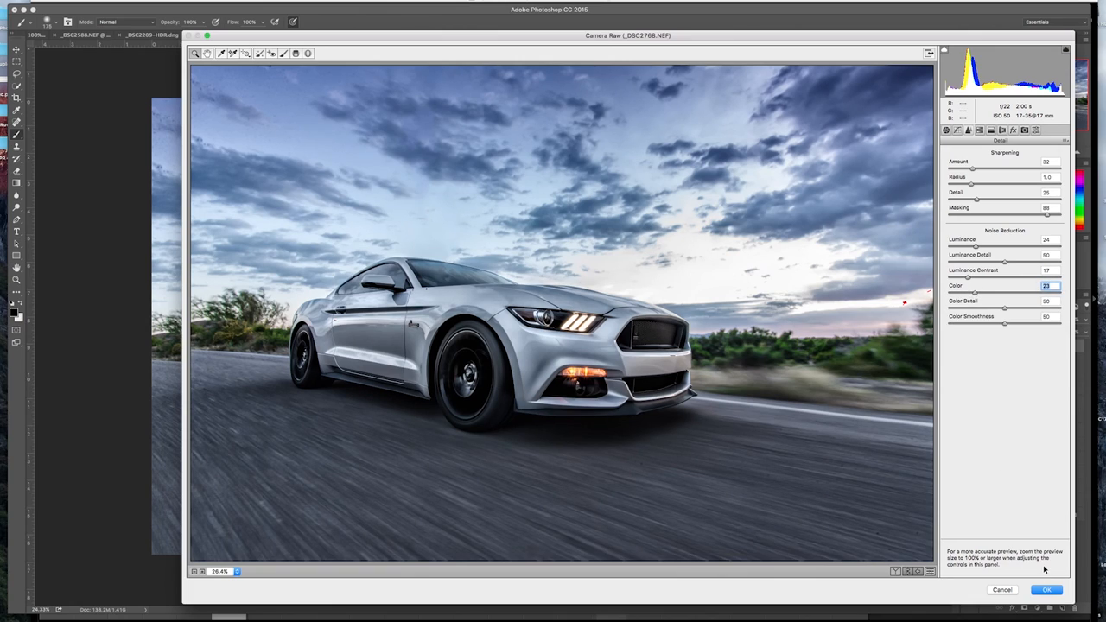
click(1045, 590)
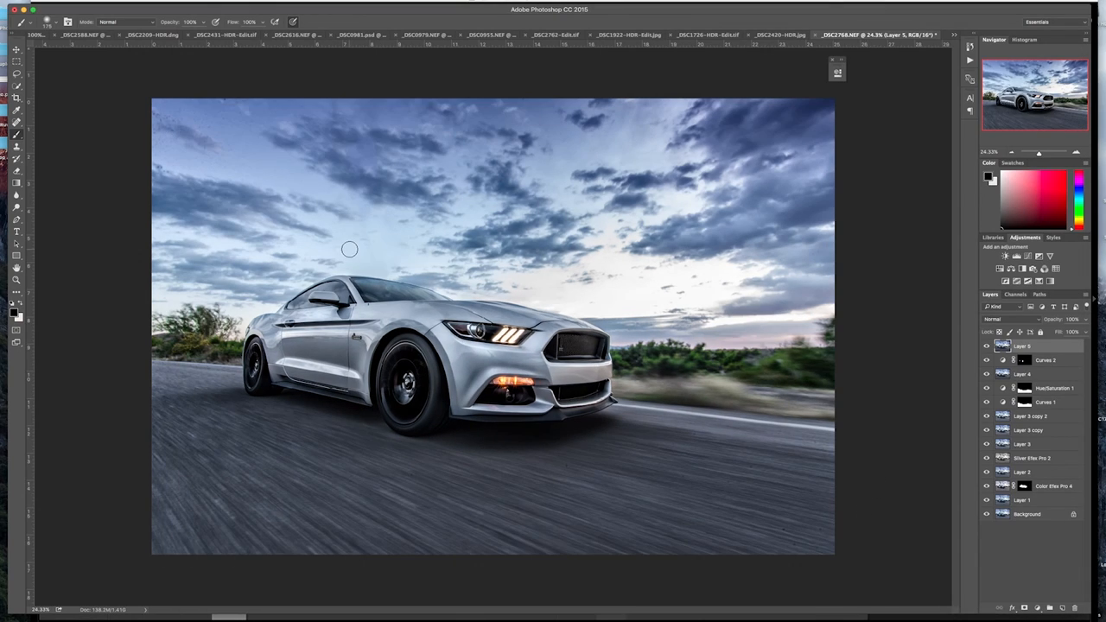
Launch Color Efex Pro 4 from the Filter > Nik Collection menu
click(199, 2)
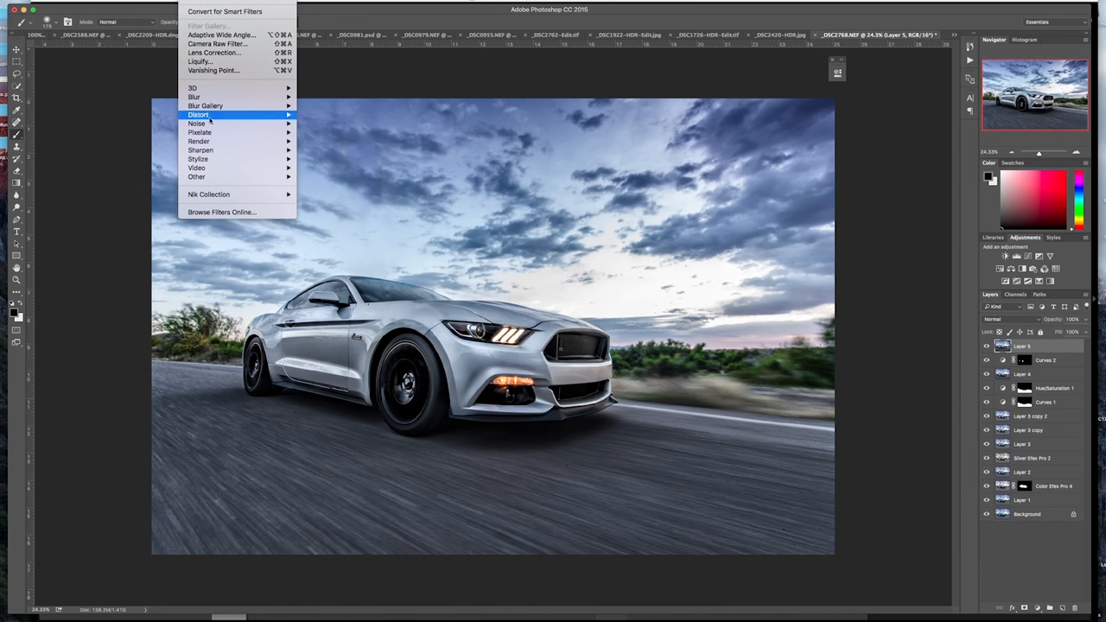
mouse_move(209, 194)
click(330, 204)
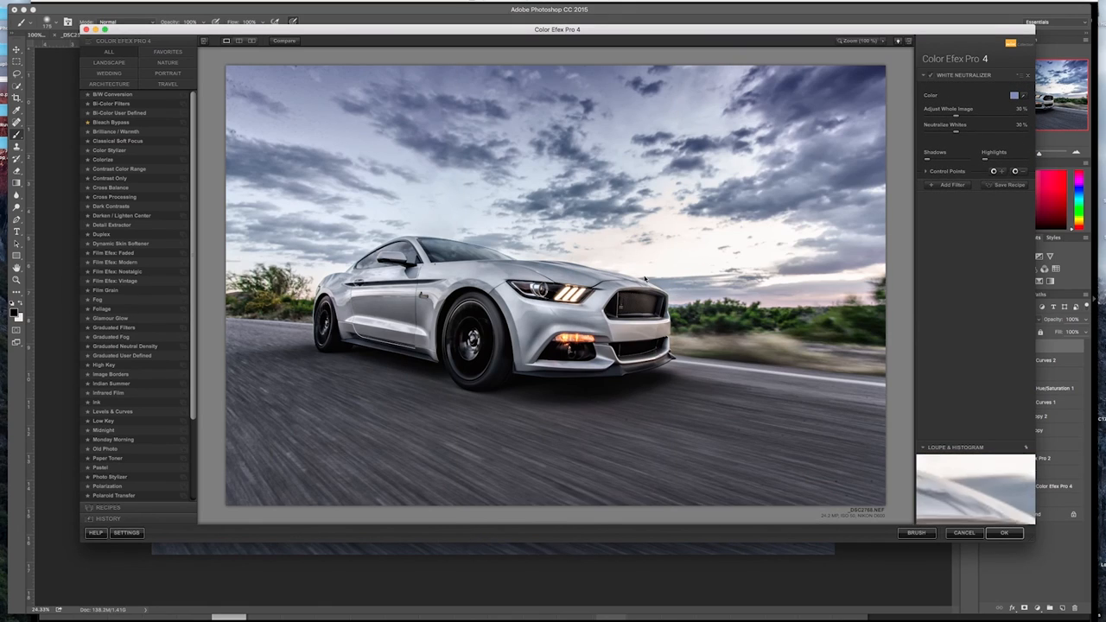
Apply Darken/Lighten Center with its centre placed on the car and return it as a layer
click(122, 215)
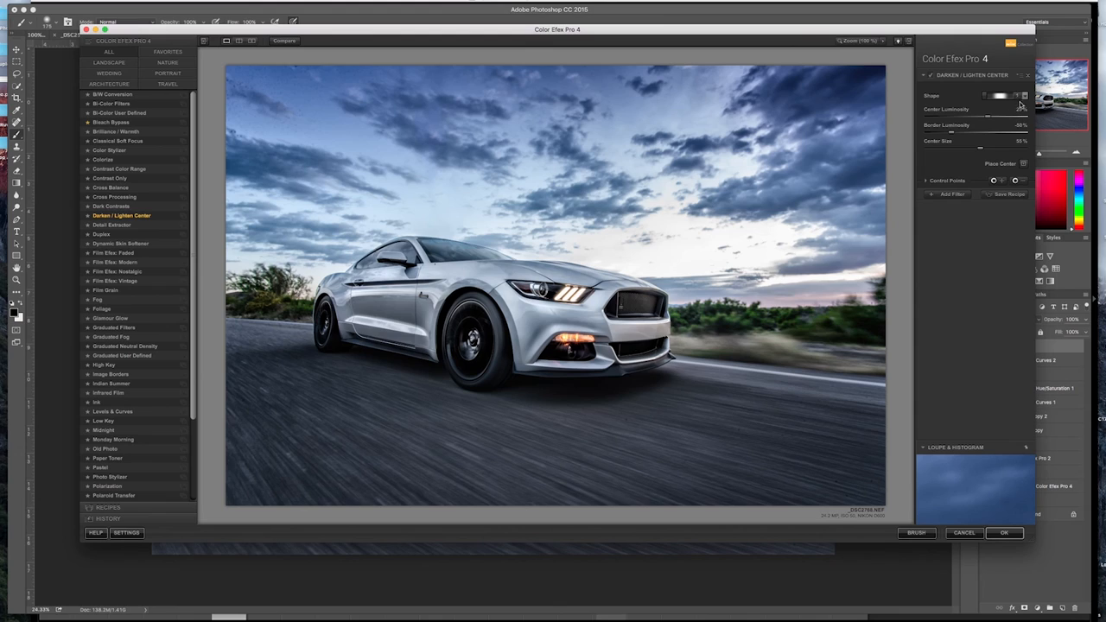
click(1023, 163)
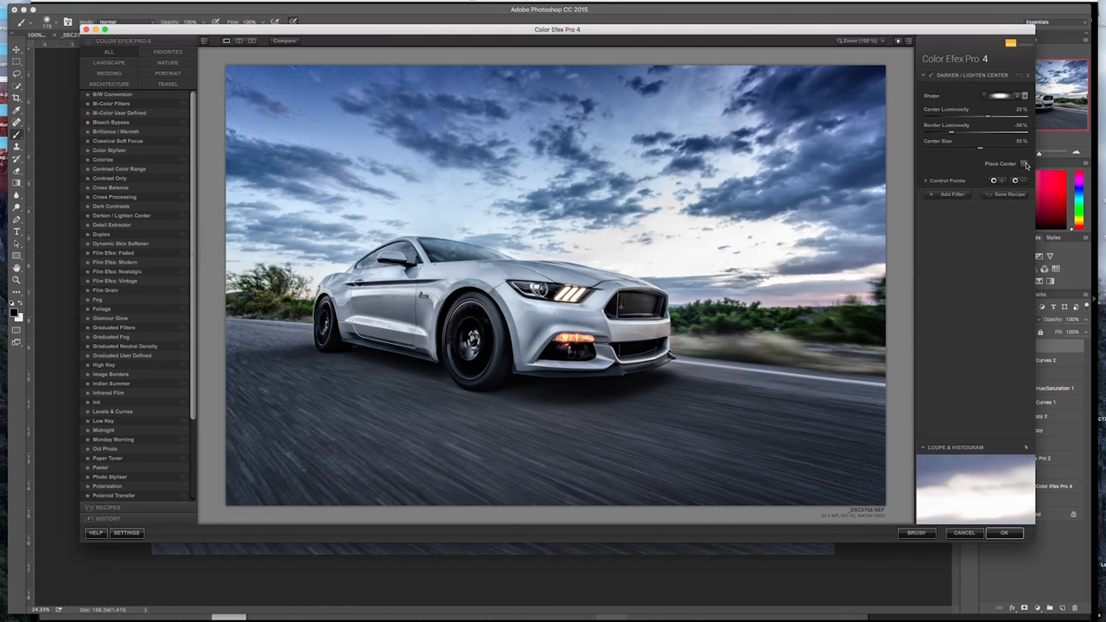
click(932, 75)
click(1022, 163)
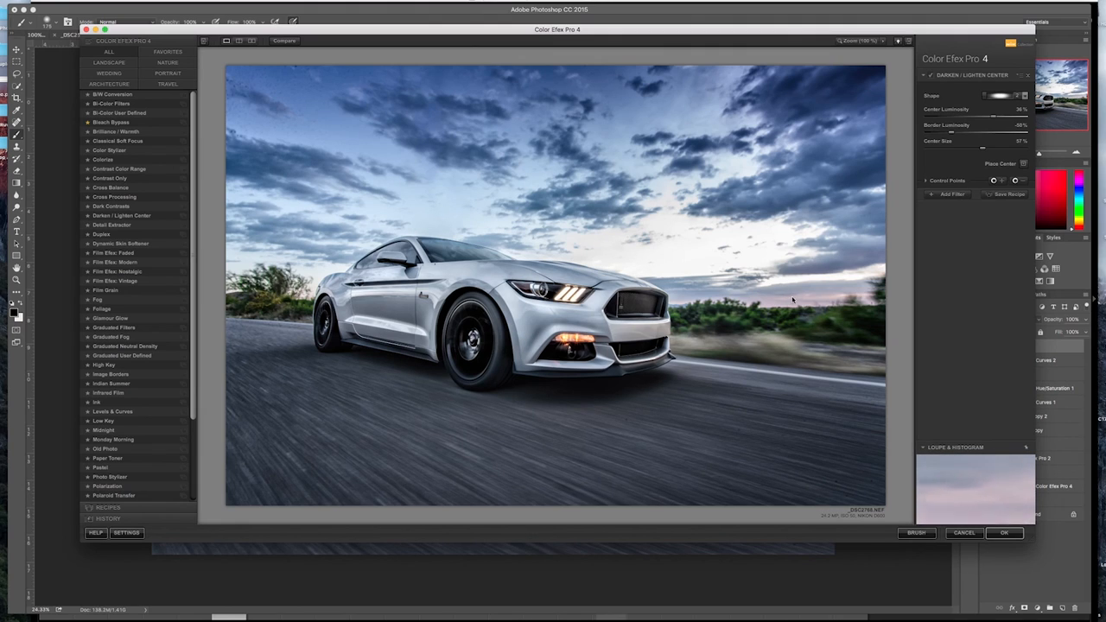
click(1004, 533)
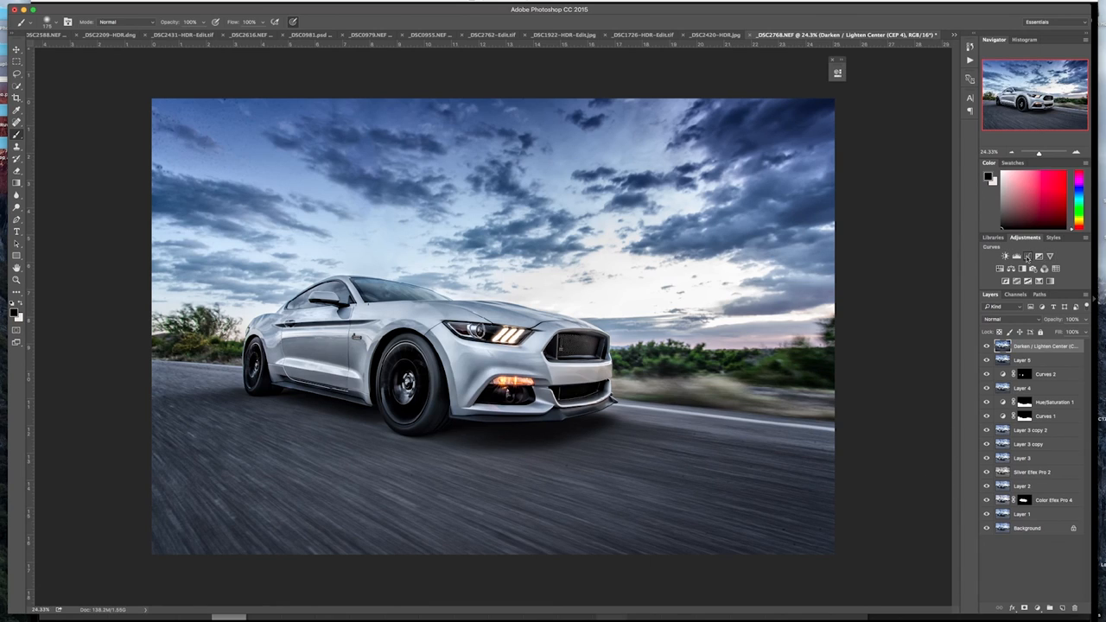
Add a Curves layer with an S-curve and set its blend mode to Luminosity
click(1029, 256)
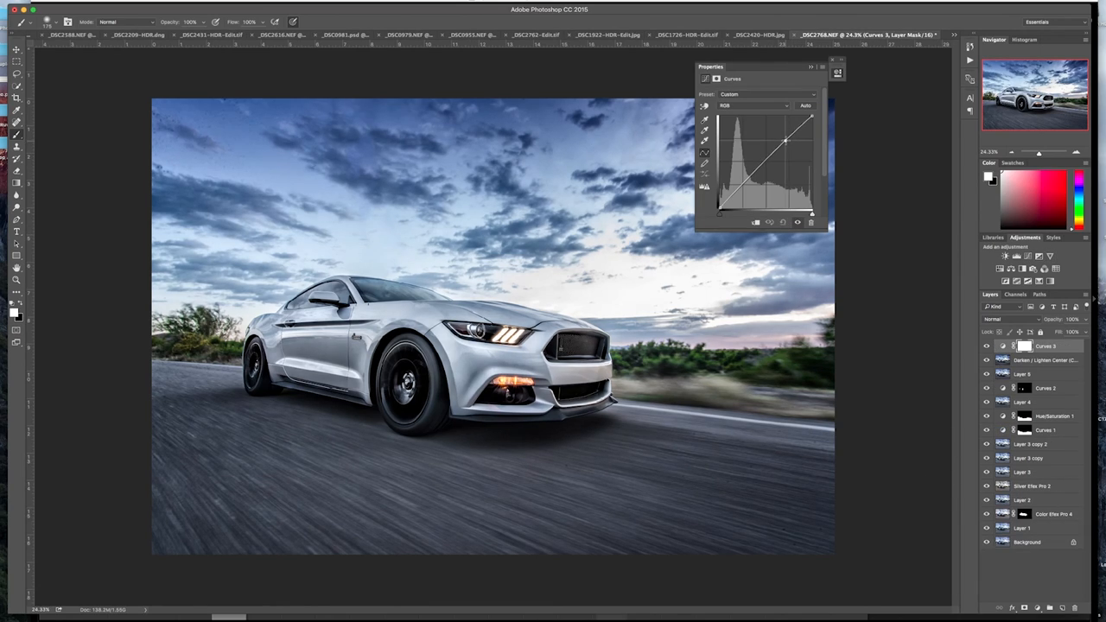
drag(786, 144, 786, 127)
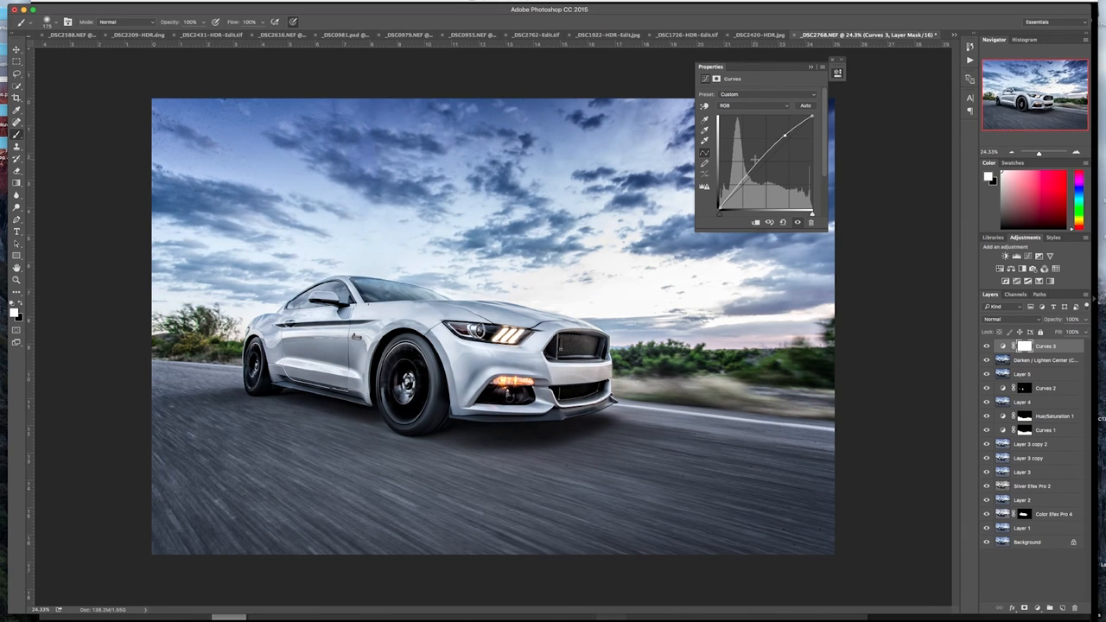
drag(754, 166, 754, 180)
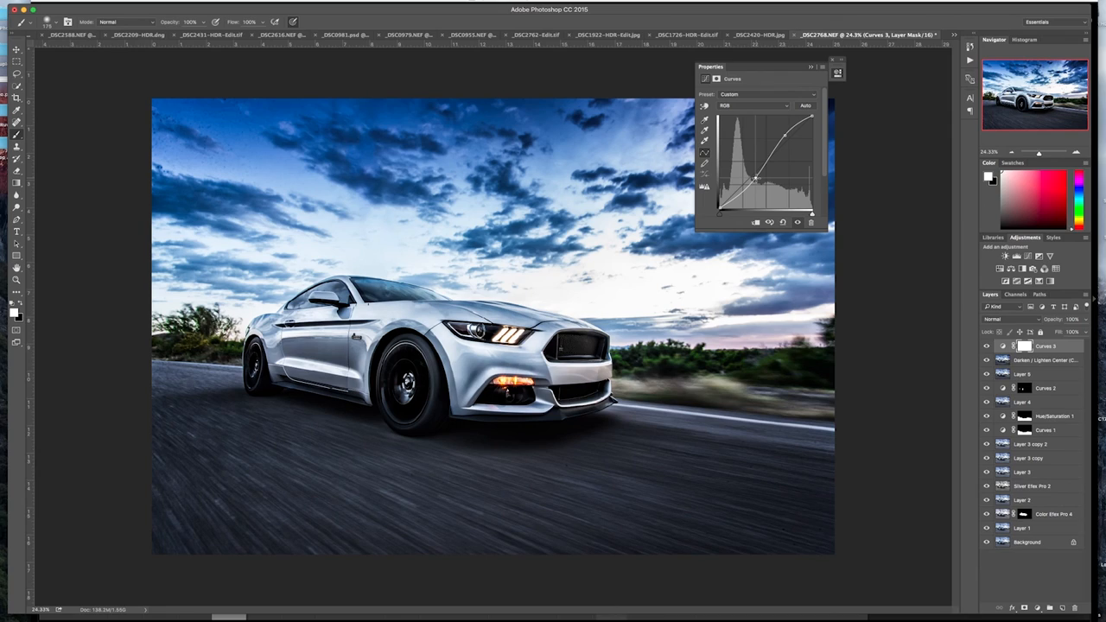
click(810, 68)
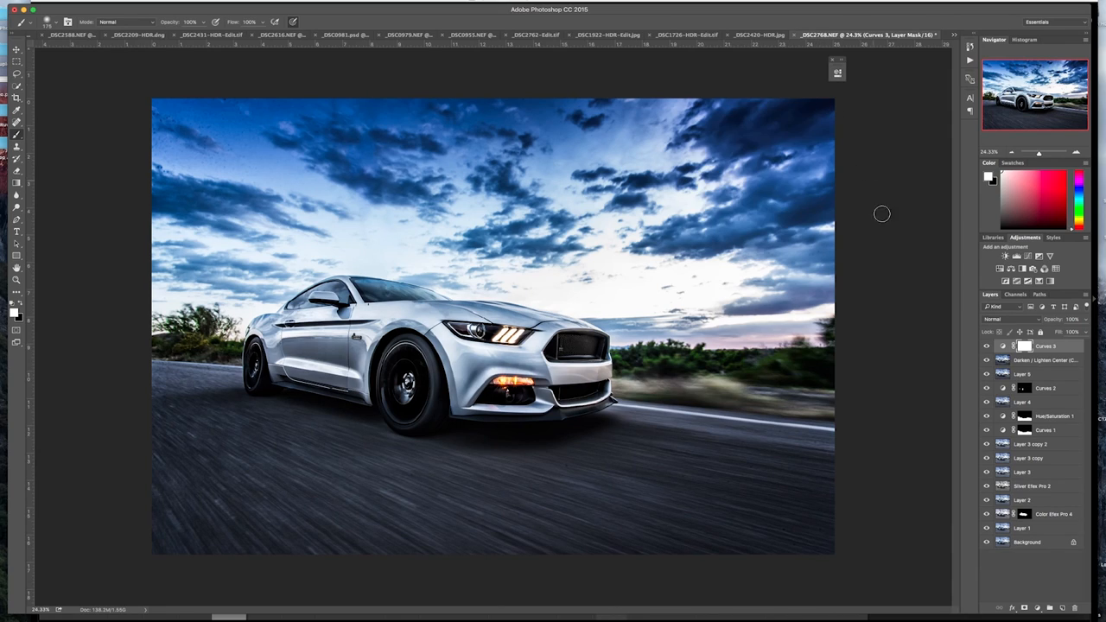
click(1016, 319)
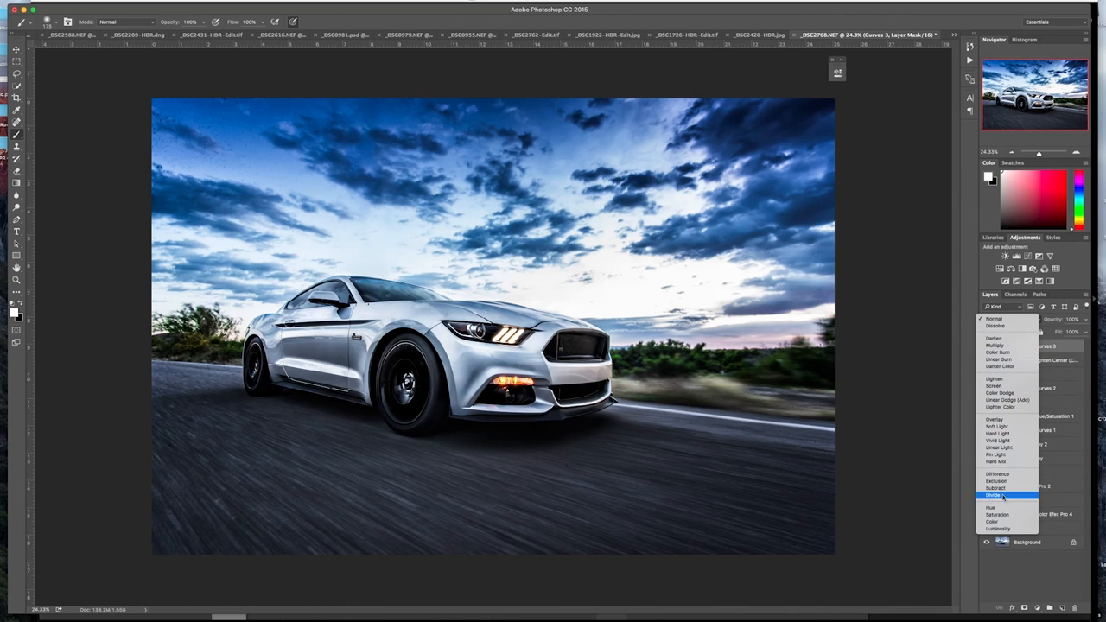
click(1010, 529)
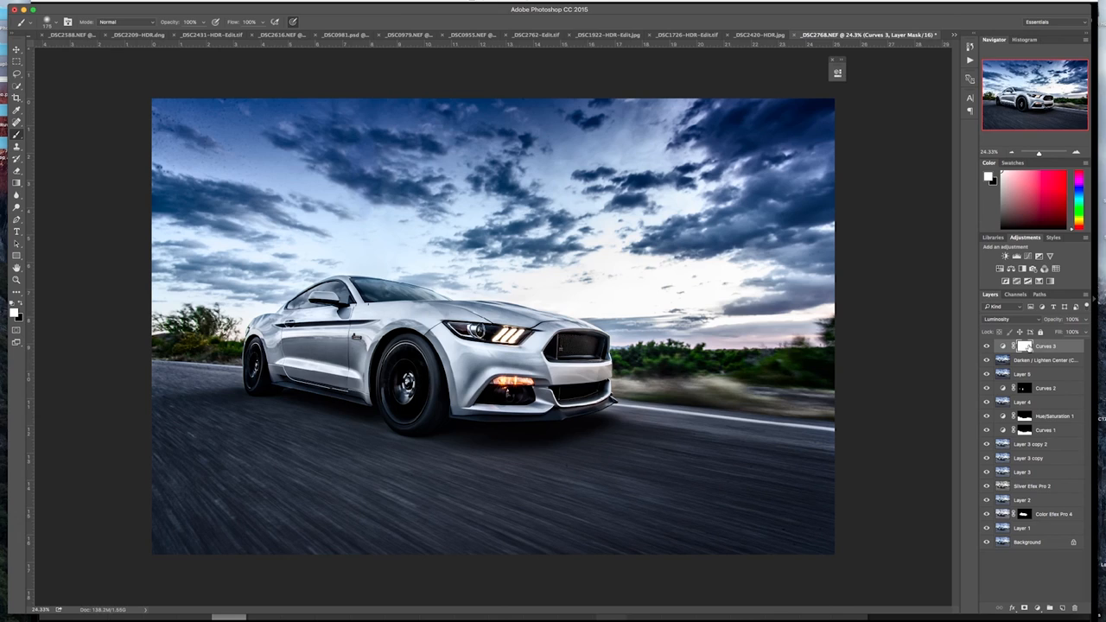
Invert the mask to black and brush white over the road behind the car
key(d)
key(super+i)
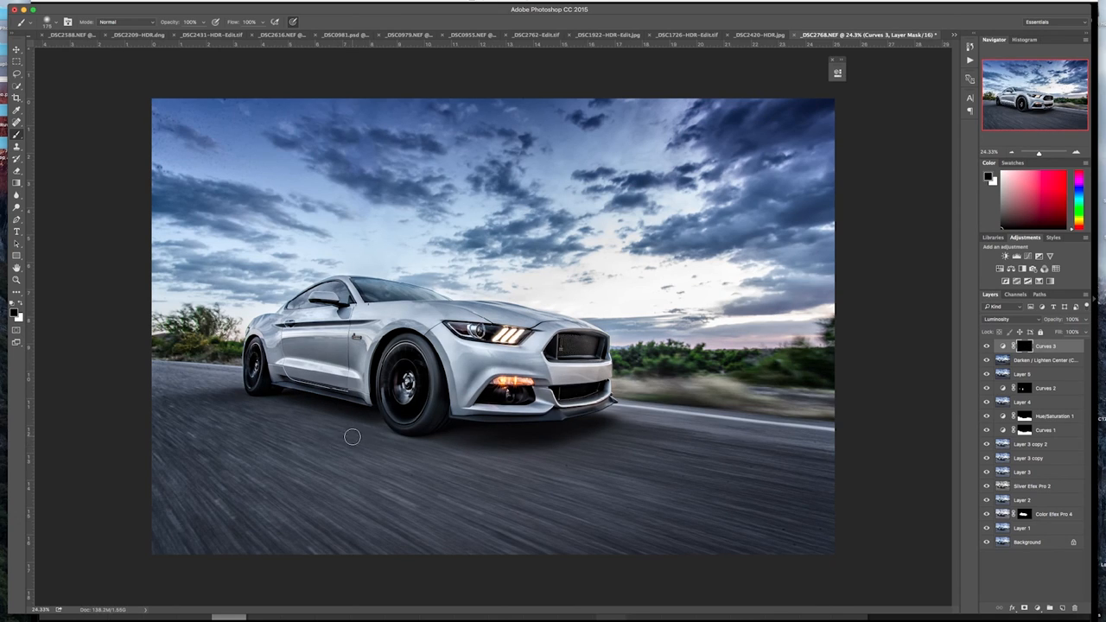
key(bracketright)
key(bracketright)
key(bracketright)
key(bracketright)
key(bracketright)
key(bracketright)
key(x)
mouse_move(259, 432)
mouse_down()
mouse_move(383, 454)
mouse_move(654, 440)
mouse_move(829, 449)
mouse_move(714, 487)
mouse_move(478, 506)
mouse_move(199, 380)
mouse_move(294, 549)
mouse_up()
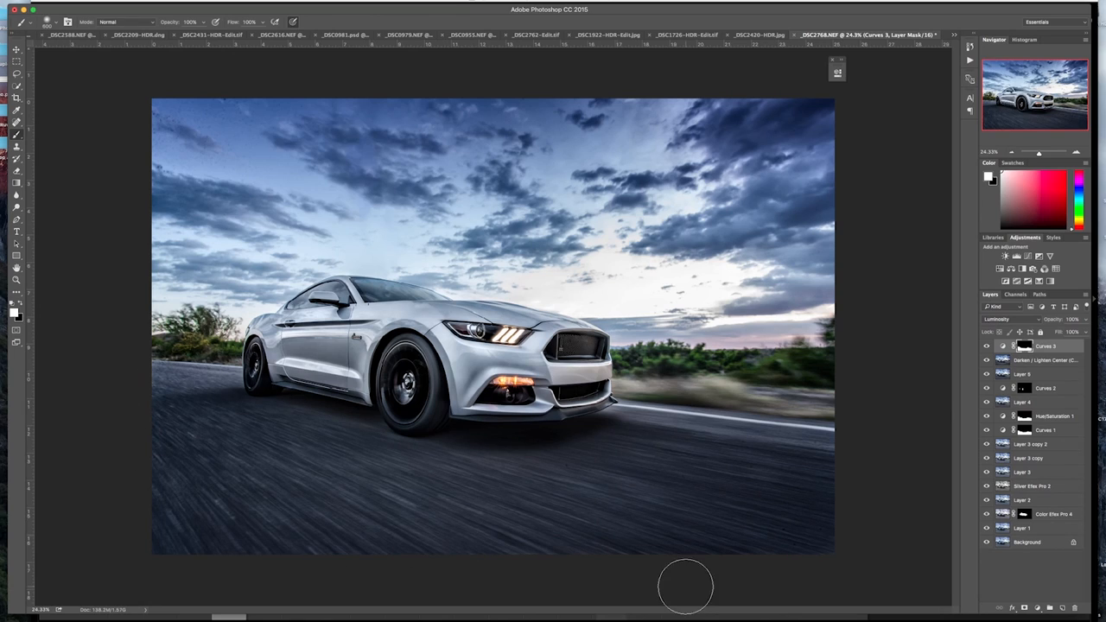
Stamp visible, draw white radial gradient glows on the headlight and lower the layer's opacity
key(ctrl+shift+alt+n)
key(ctrl+shift+alt+e)
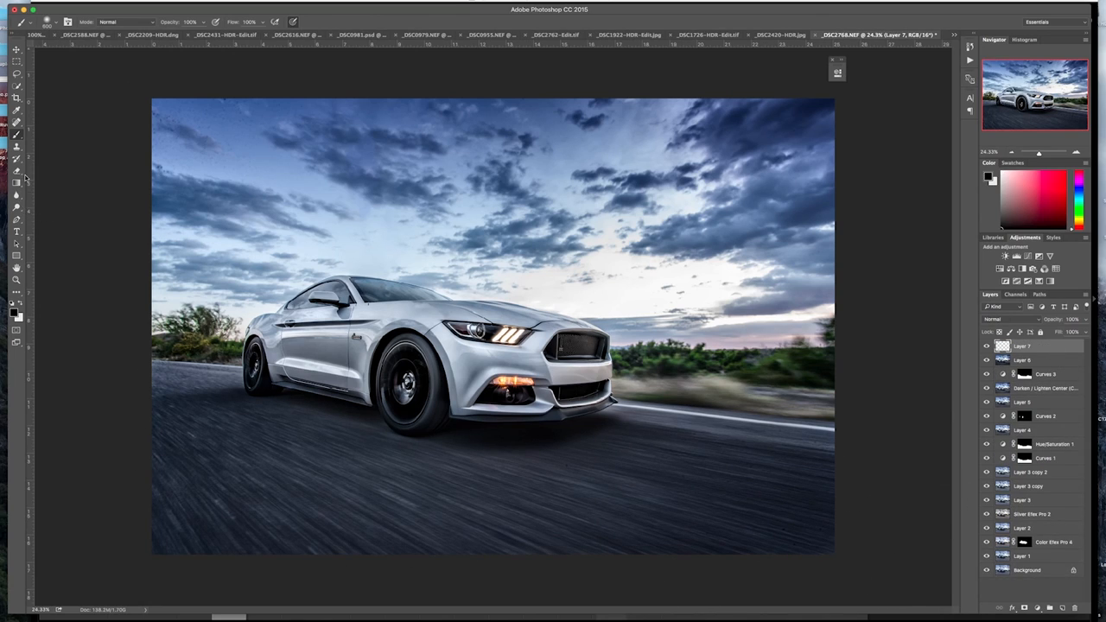
click(16, 184)
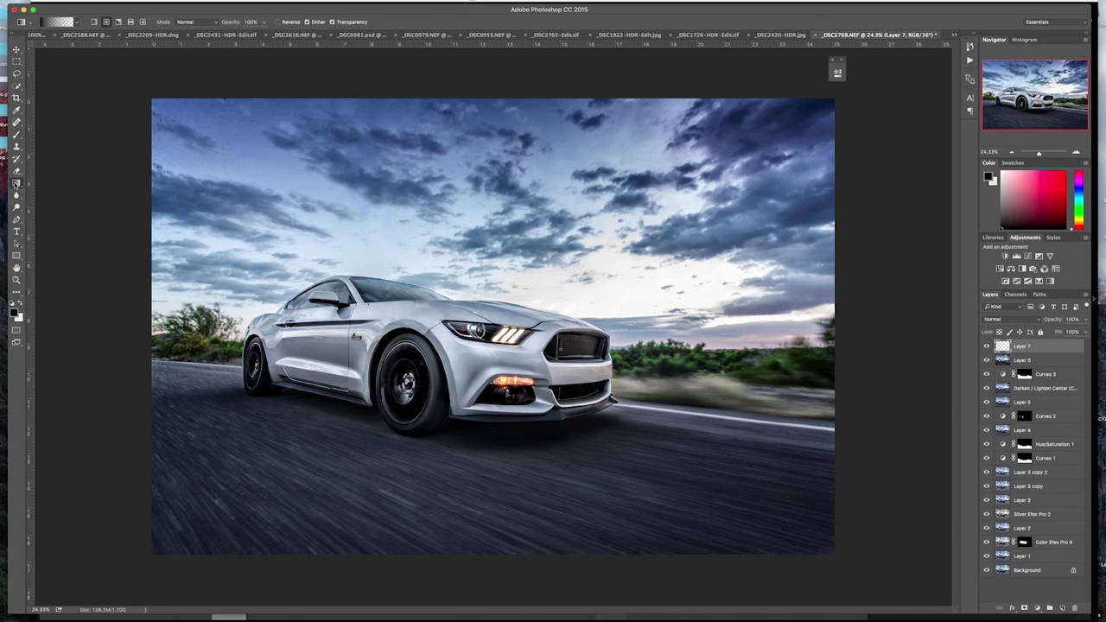
click(26, 306)
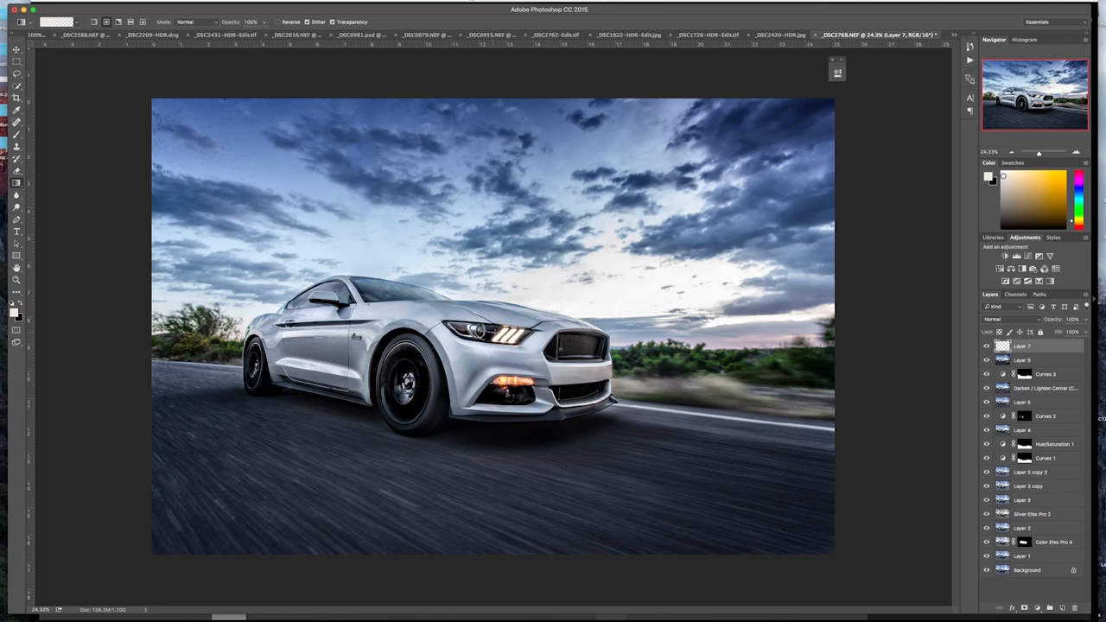
drag(477, 330, 535, 345)
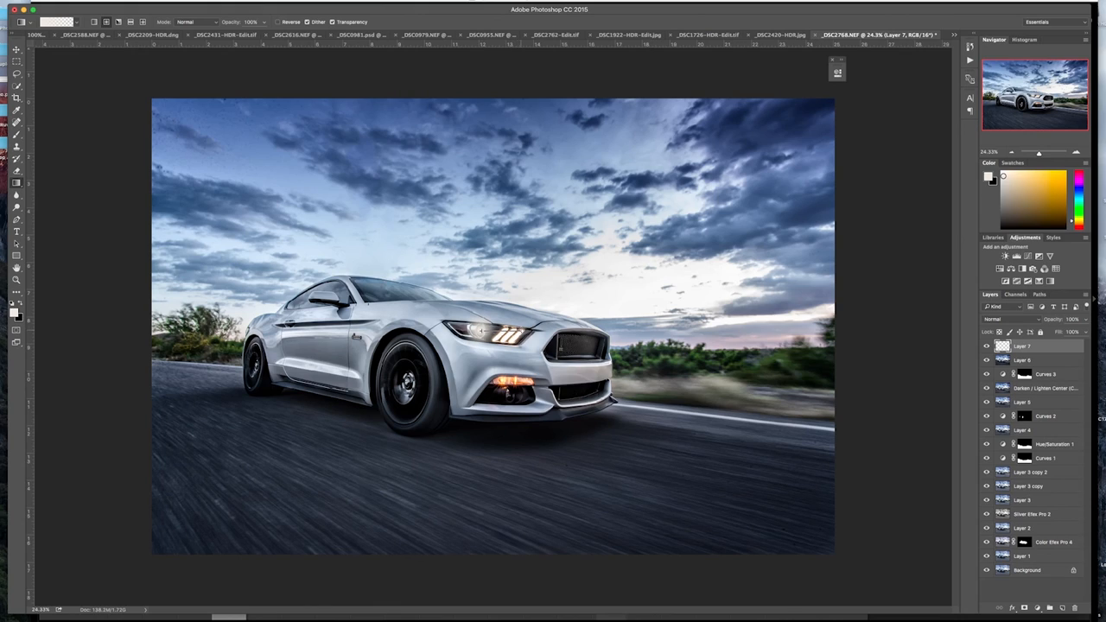
drag(471, 327, 553, 347)
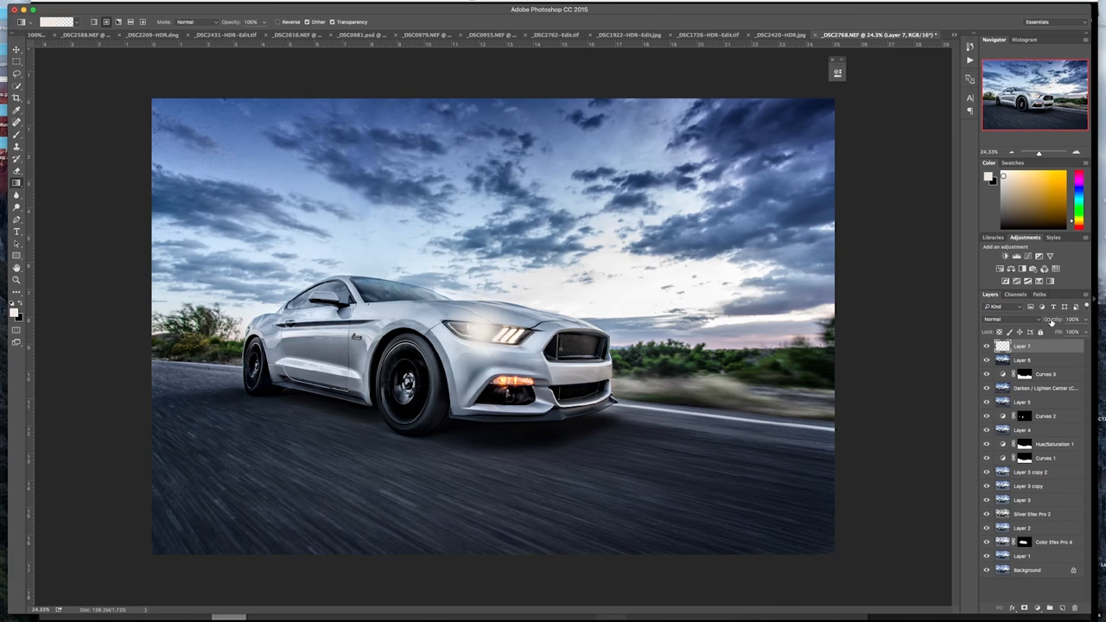
drag(1053, 320, 1044, 322)
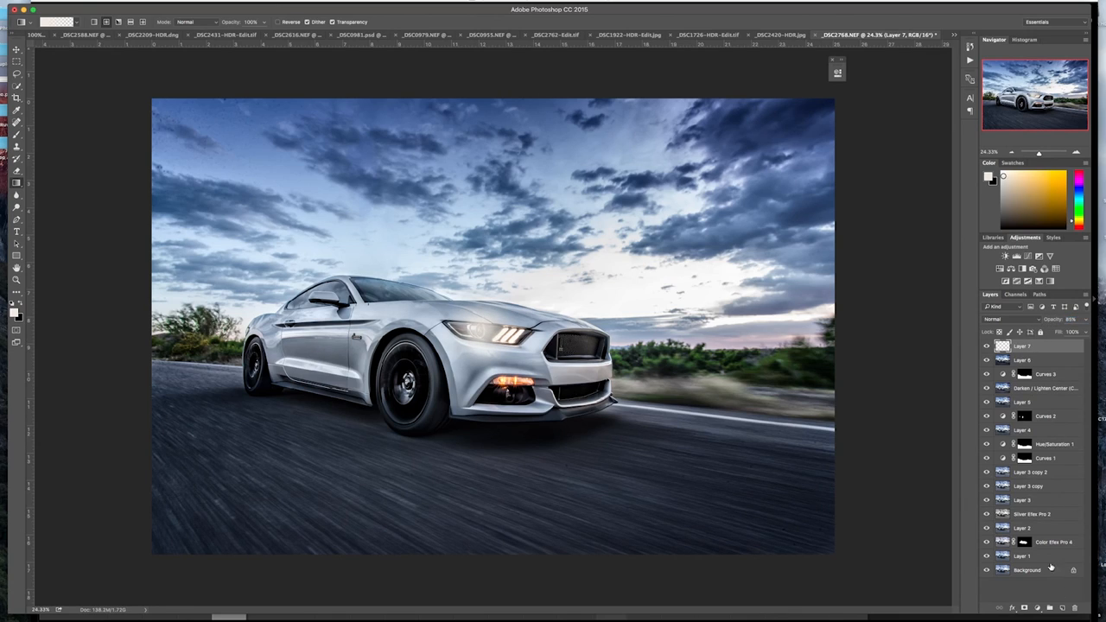
Add Layer 8 and draw another white glow on the headlight projector
click(1063, 612)
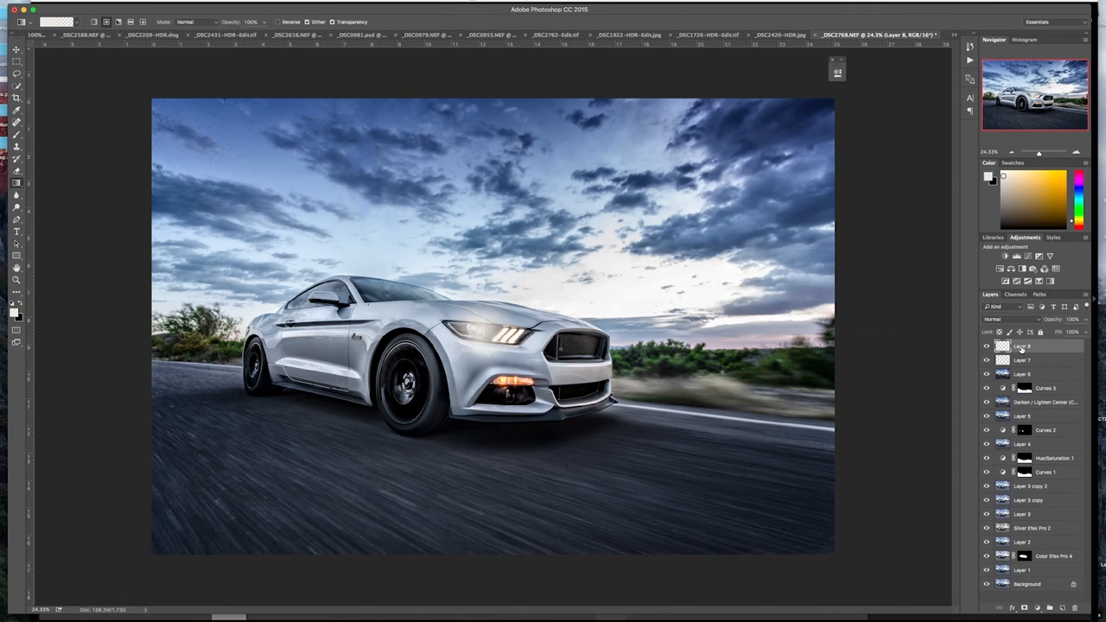
scroll(476, 324, up, 8)
drag(525, 344, 592, 350)
key(ctrl+0)
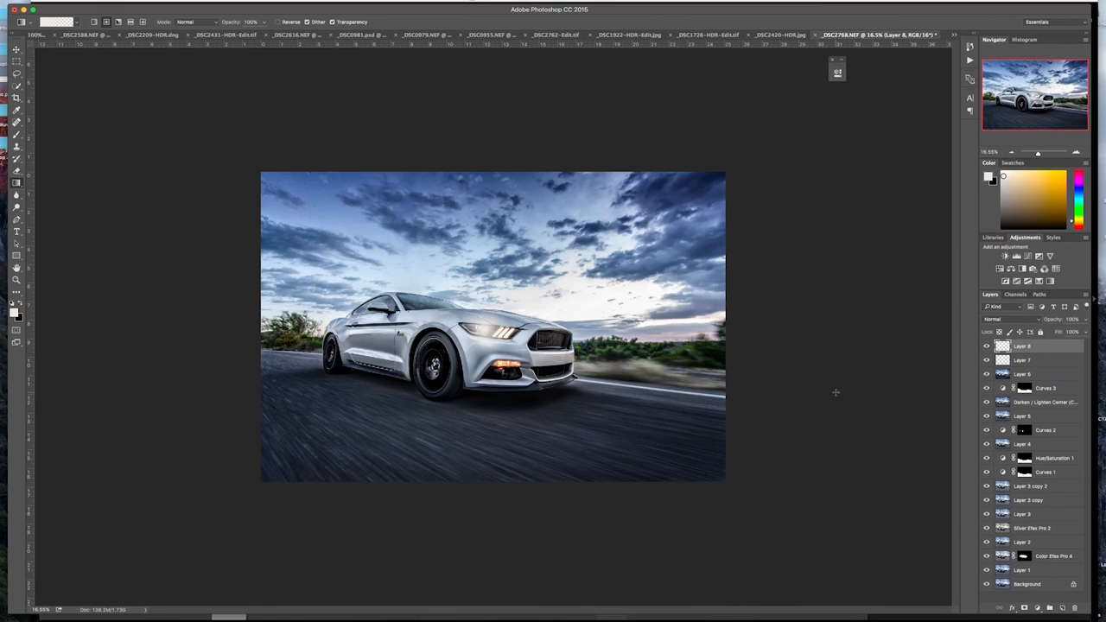
Merge Layer 8 down, stamp visible on top and hide the edit layers beneath
right_click(1029, 349)
click(927, 509)
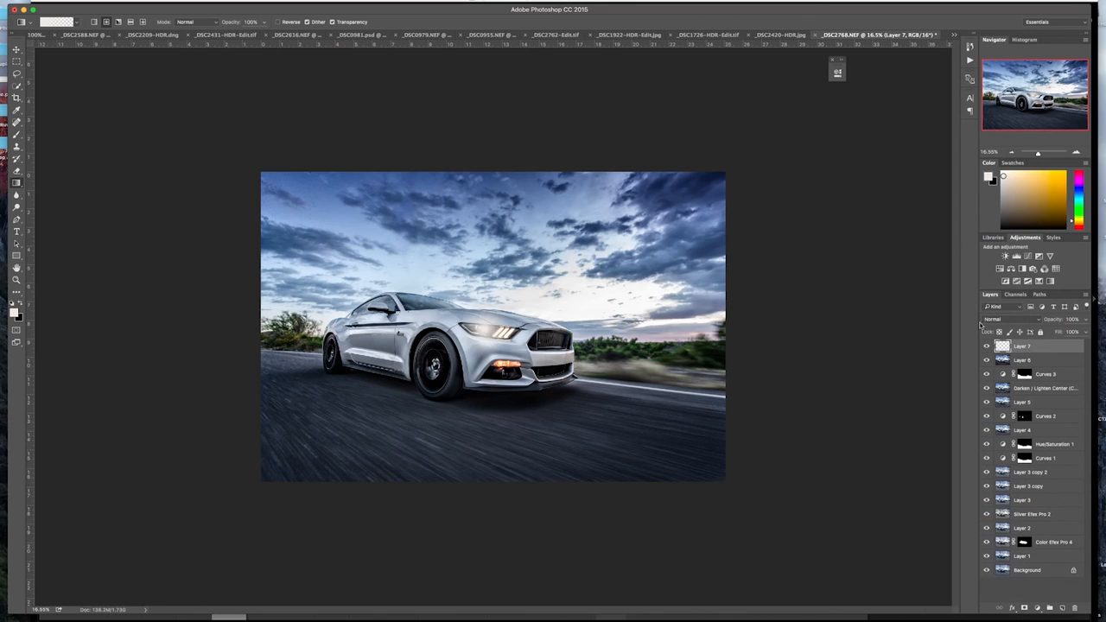
key(super+z)
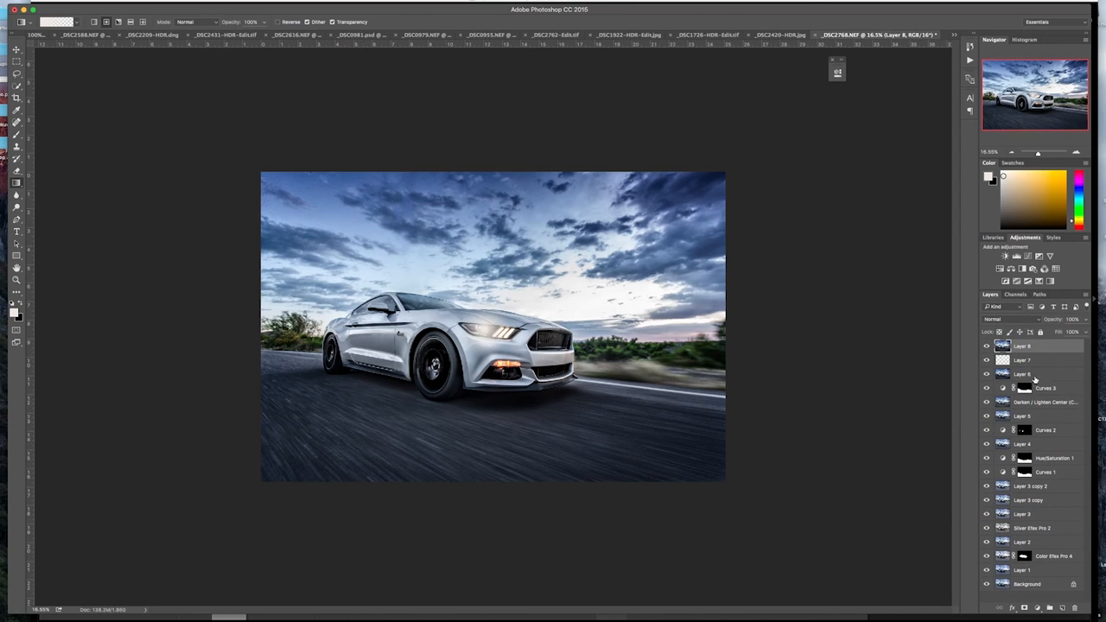
drag(987, 388, 987, 570)
drag(987, 430, 987, 501)
Toggle the top layer's visibility to compare the retouch against the original shot
click(987, 347)
click(986, 347)
click(987, 348)
click(987, 348)
click(987, 349)
click(987, 349)
click(987, 348)
click(987, 348)
click(987, 348)
Save the finished image as the TIFF _DSC2768-Edit.tif
key(super+s)
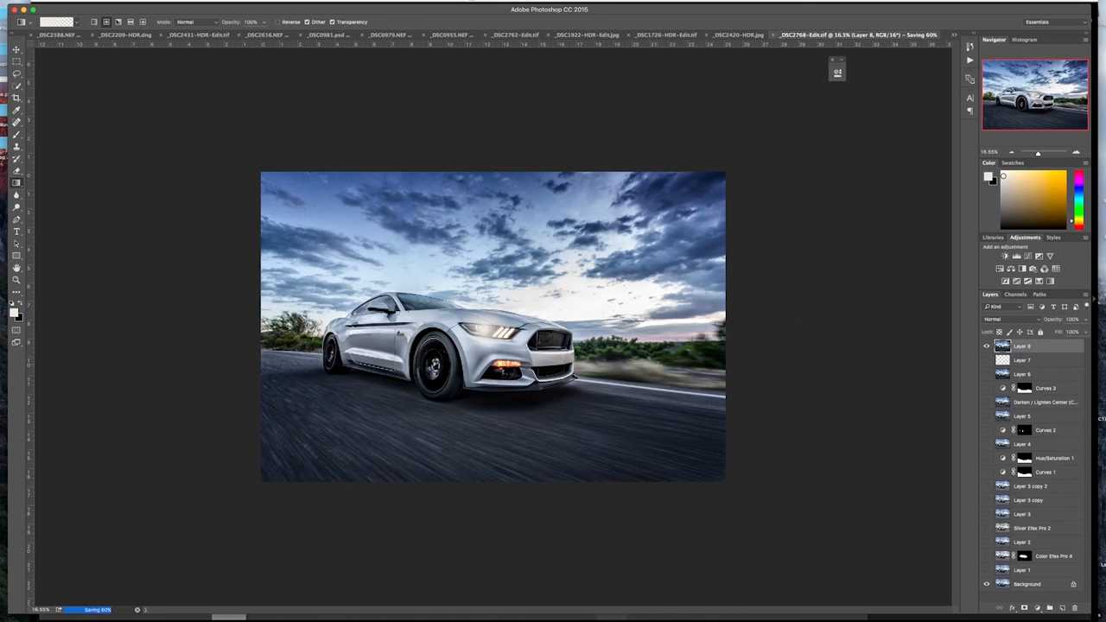